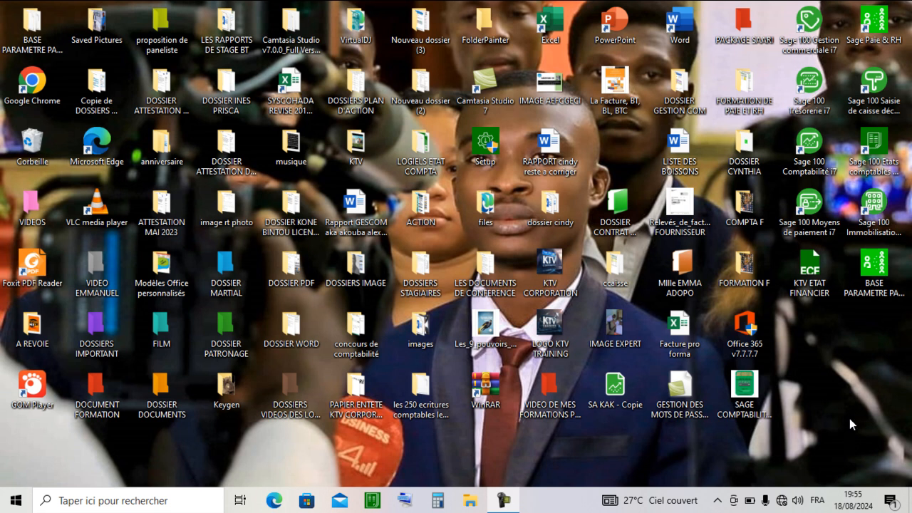
- Launch Sage 100 Comptabilité i7 from the desktop
{"action": "double_click", "coordinate": [808, 152]}
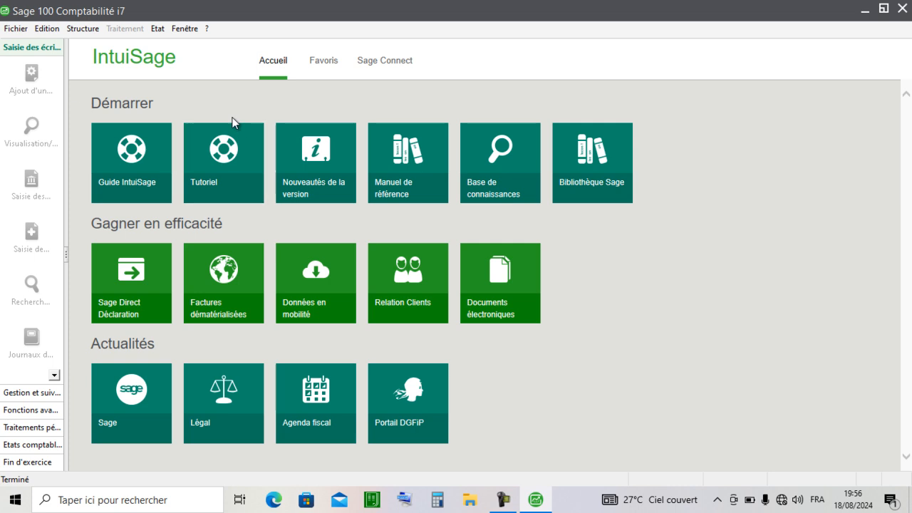
{"action": "left_click", "coordinate": [200, 155]}
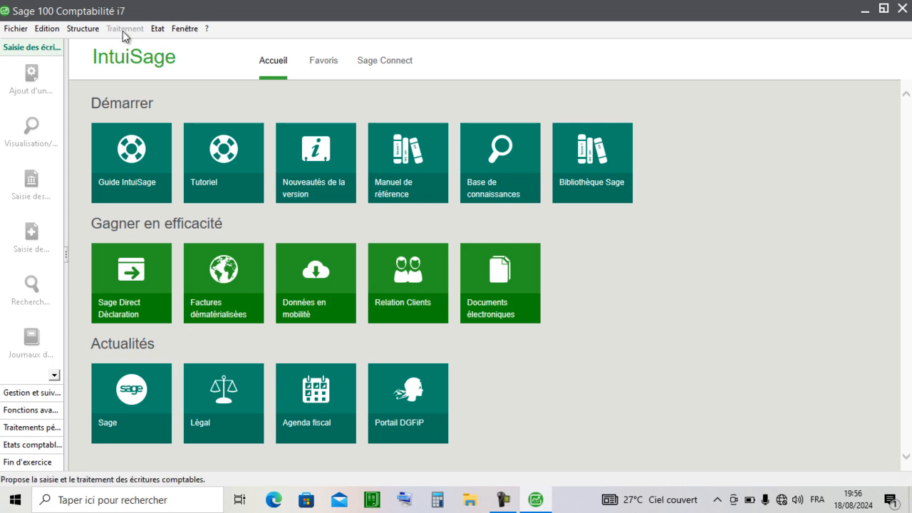
{"action": "left_click", "coordinate": [16, 30]}
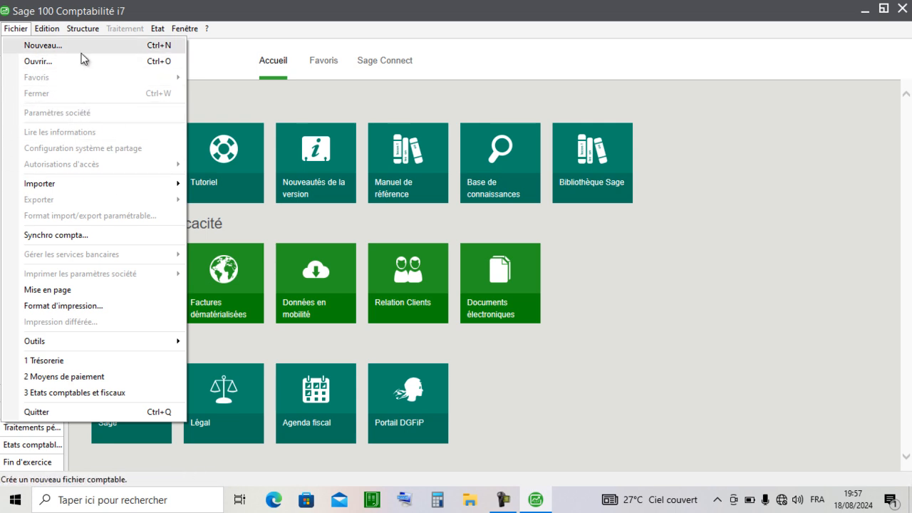
{"action": "mouse_move", "coordinate": [48, 29]}
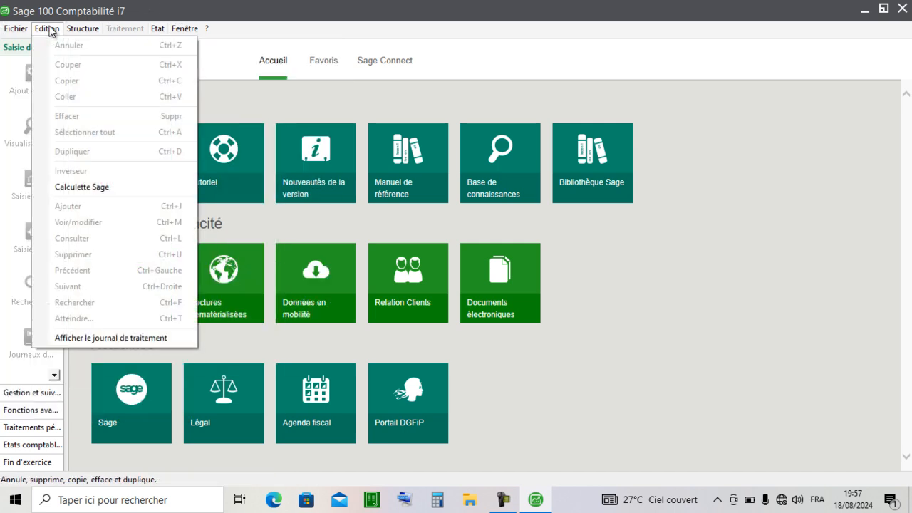
{"action": "mouse_move", "coordinate": [87, 29]}
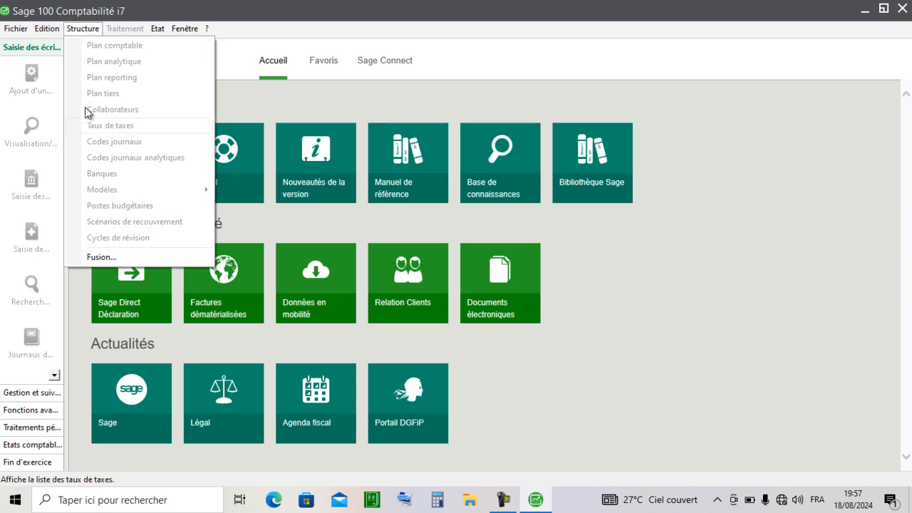
{"action": "left_click", "coordinate": [119, 31]}
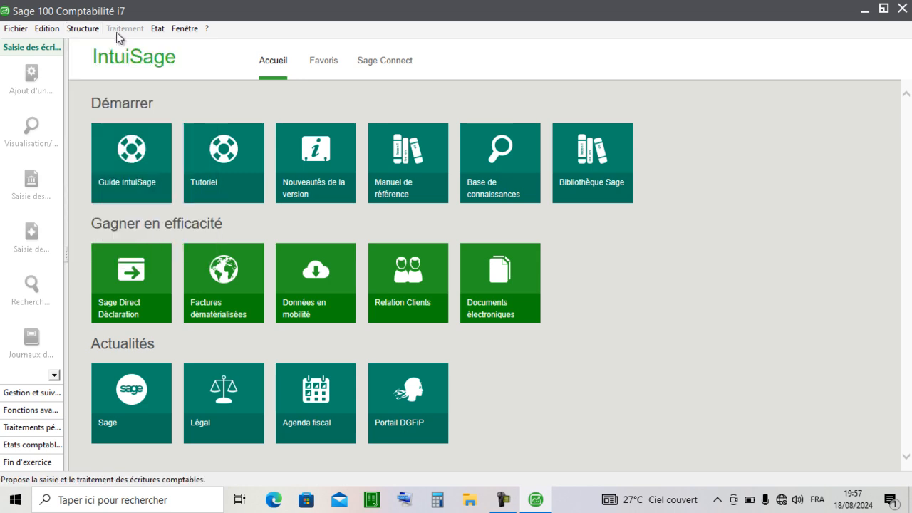
{"action": "left_click", "coordinate": [159, 30]}
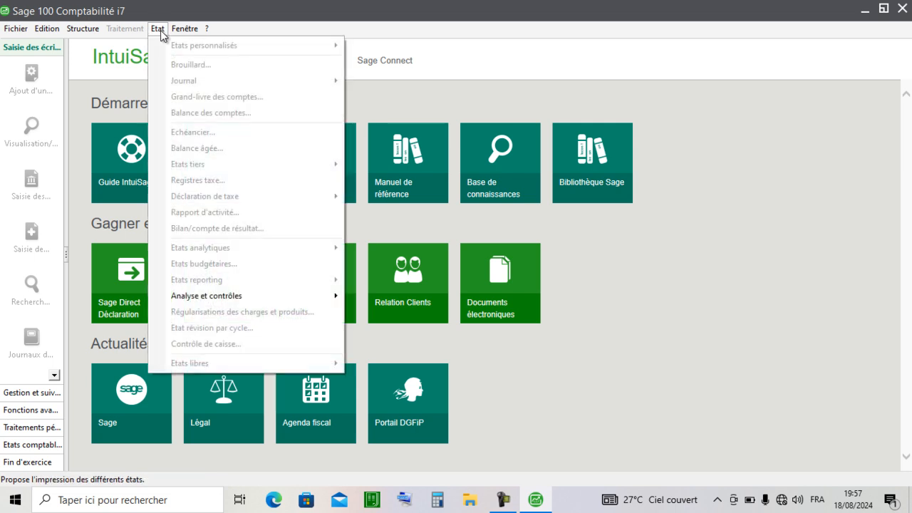
{"action": "mouse_move", "coordinate": [189, 27]}
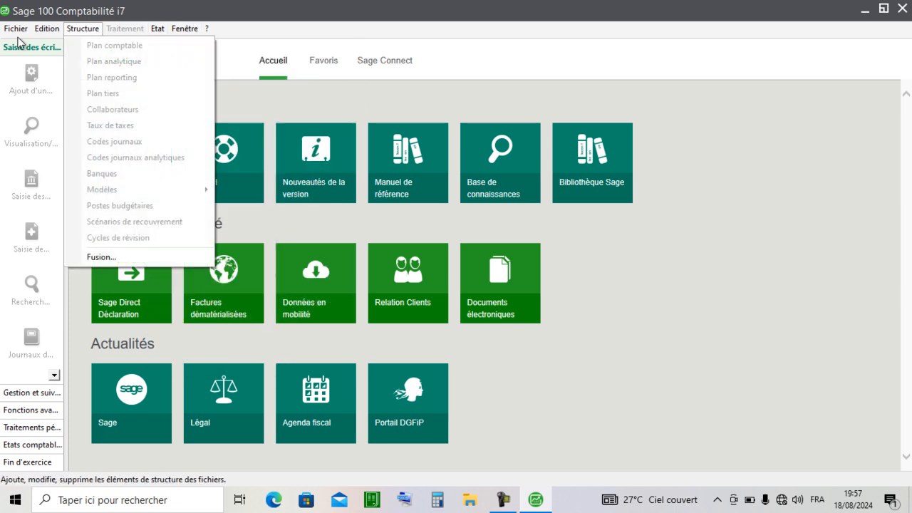
{"action": "mouse_move", "coordinate": [6, 27]}
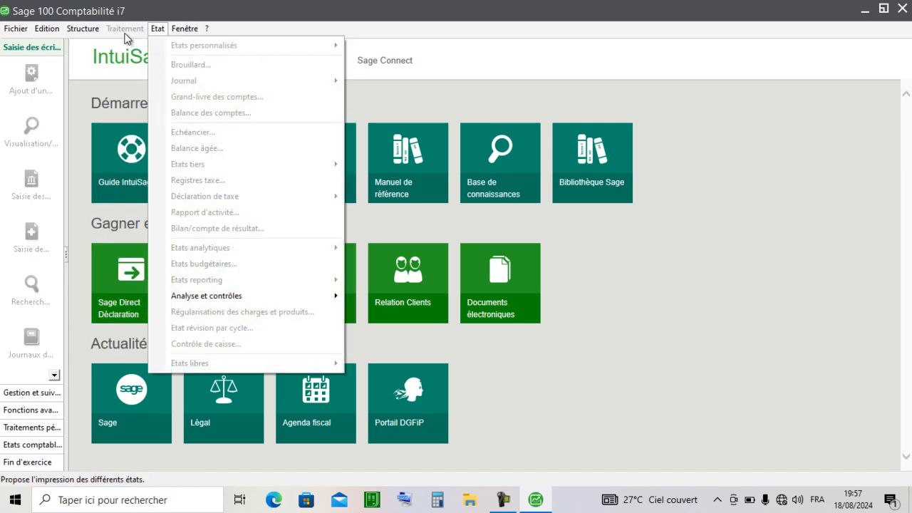
{"action": "key", "text": "Right"}
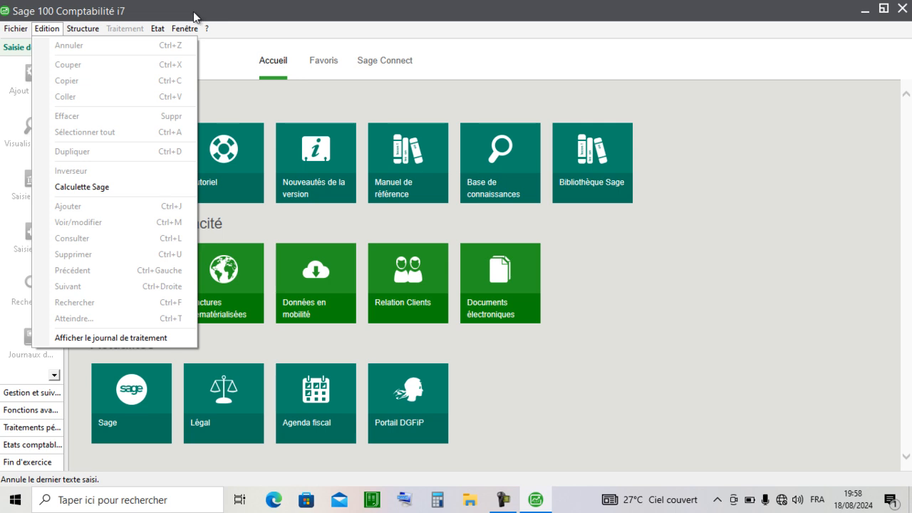
{"action": "left_click", "coordinate": [16, 28]}
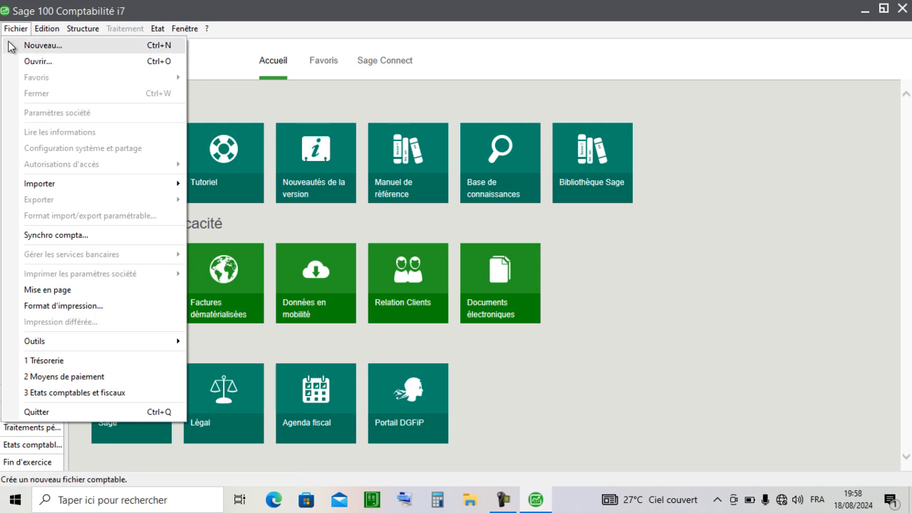
{"action": "left_click", "coordinate": [15, 29]}
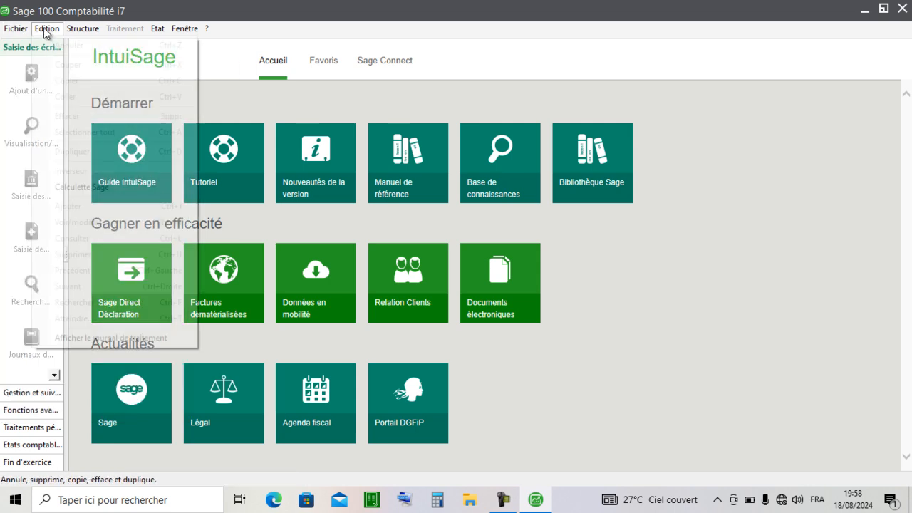
- Start a new accounting file and enter LES BOSS SARL as the company name in the creation assistant
{"action": "left_click", "coordinate": [8, 30]}
{"action": "left_click", "coordinate": [5, 29]}
{"action": "left_click", "coordinate": [6, 30]}
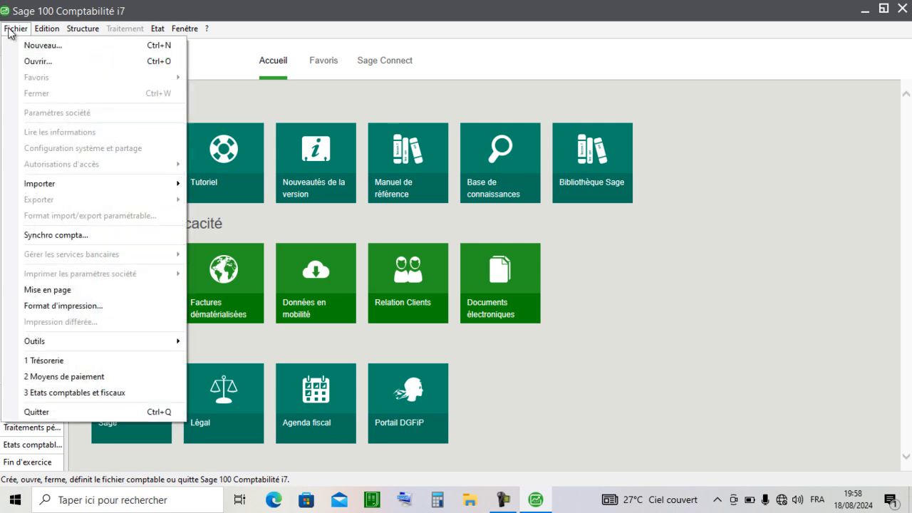
{"action": "left_click", "coordinate": [47, 46]}
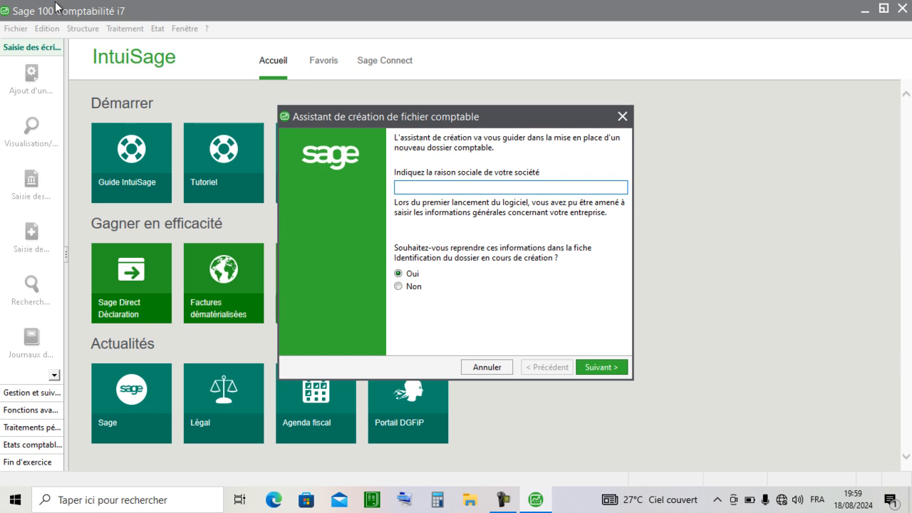
{"action": "type", "text": "LES"}
{"action": "type", "text": "BOSS SARL"}
{"action": "left_click", "coordinate": [609, 366]}
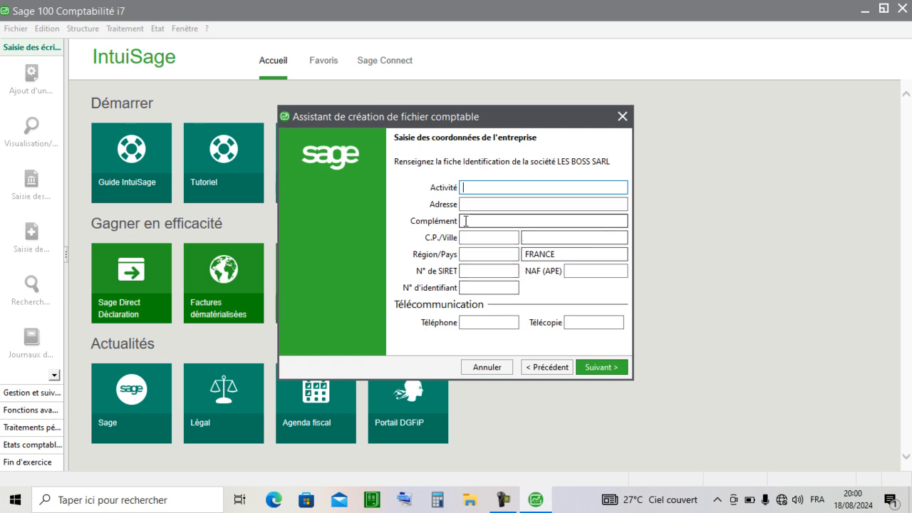
{"action": "left_click", "coordinate": [504, 203]}
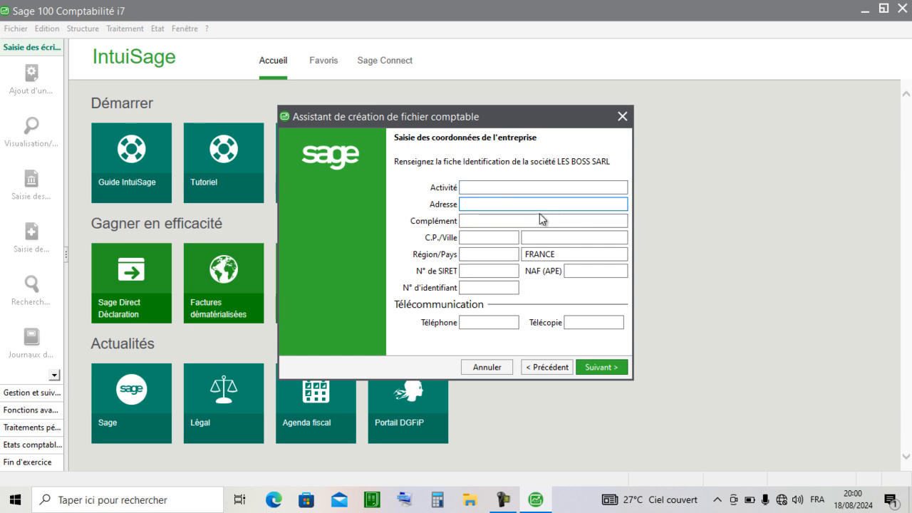
{"action": "left_click", "coordinate": [491, 188]}
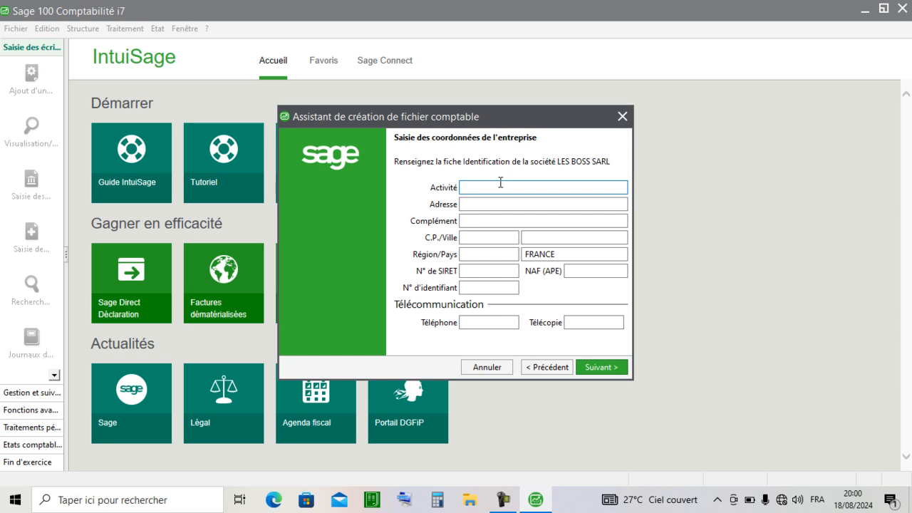
{"action": "type", "text": "PT"}
{"action": "key", "text": "BackSpace"}
{"action": "type", "text": "LATEAU"}
{"action": "left_click", "coordinate": [481, 204]}
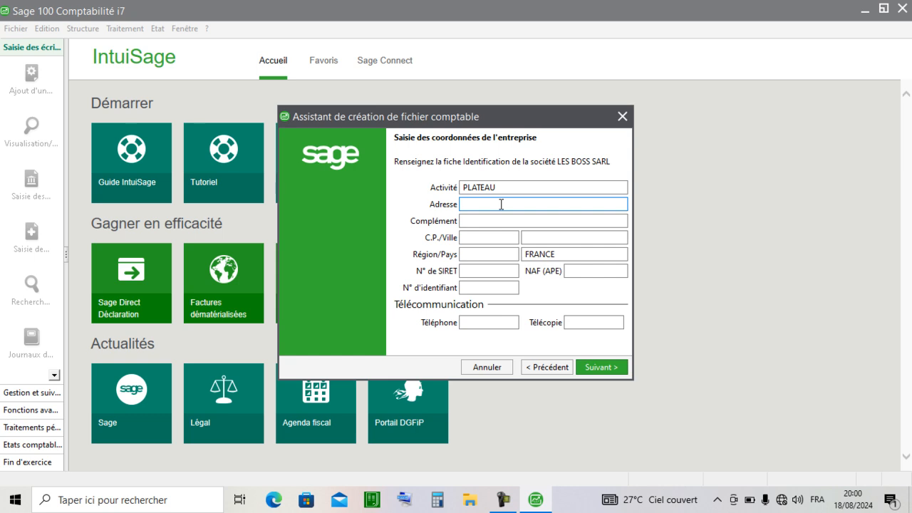
{"action": "left_click", "coordinate": [508, 185]}
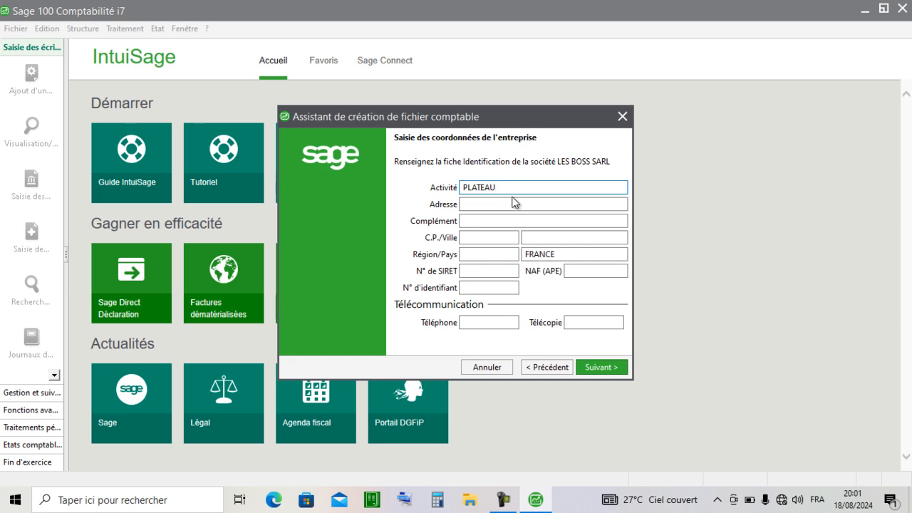
{"action": "key", "text": "BackSpace"}
{"action": "key", "text": "BackSpace"}
{"action": "key", "text": "BackSpace"}
{"action": "key", "text": "BackSpace"}
{"action": "key", "text": "BackSpace"}
{"action": "key", "text": "BackSpace"}
{"action": "key", "text": "BackSpace"}
- Set the company's activity to PRESTATION DE SERVICES
{"action": "type", "text": "PRESTATION"}
{"action": "type", "text": "DE SERVICES"}
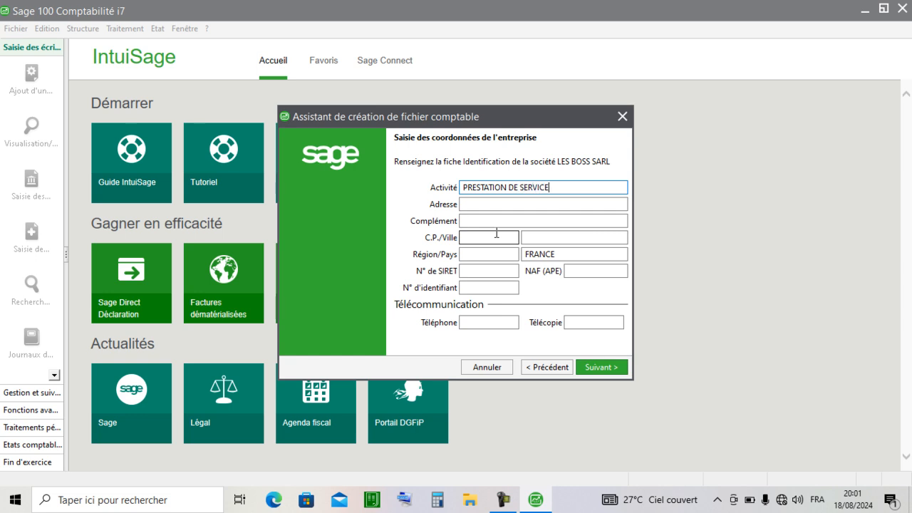
- Enter the company's address and its address complement
{"action": "left_click", "coordinate": [496, 205]}
{"action": "type", "text": "P"}
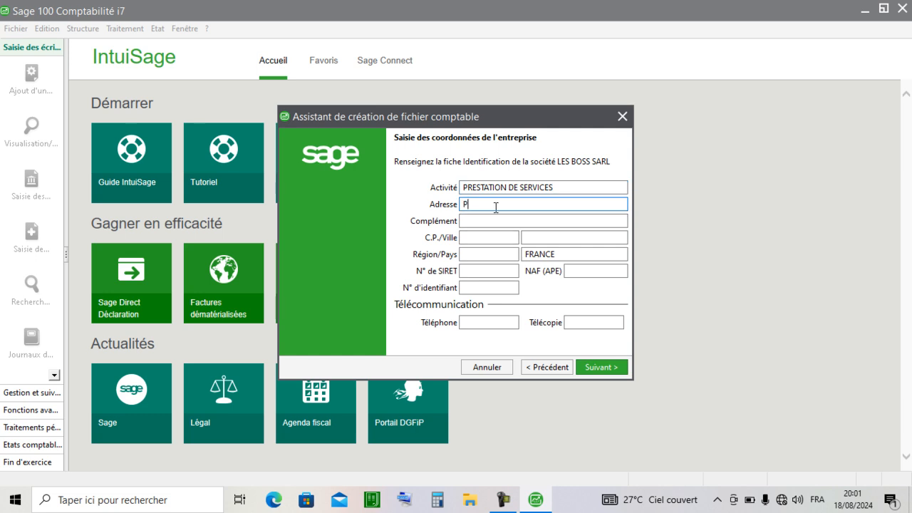
{"action": "type", "text": "LATEUA"}
{"action": "key", "text": "BackSpace"}
{"action": "key", "text": "BackSpace"}
{"action": "type", "text": "AU"}
{"action": "left_click", "coordinate": [499, 222]}
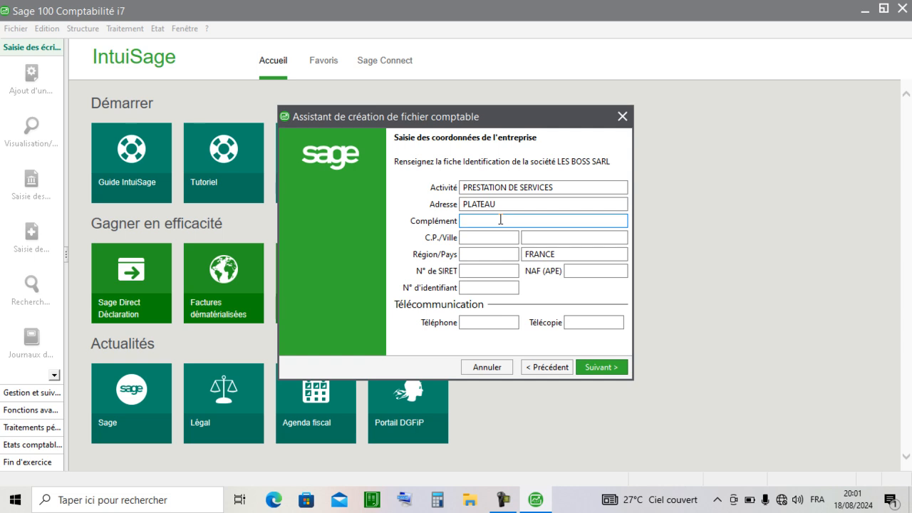
{"action": "type", "text": "RUE DU COMMERCE"}
- Enter the company's postal code and set its city to ABIDJAN
{"action": "left_click", "coordinate": [489, 237]}
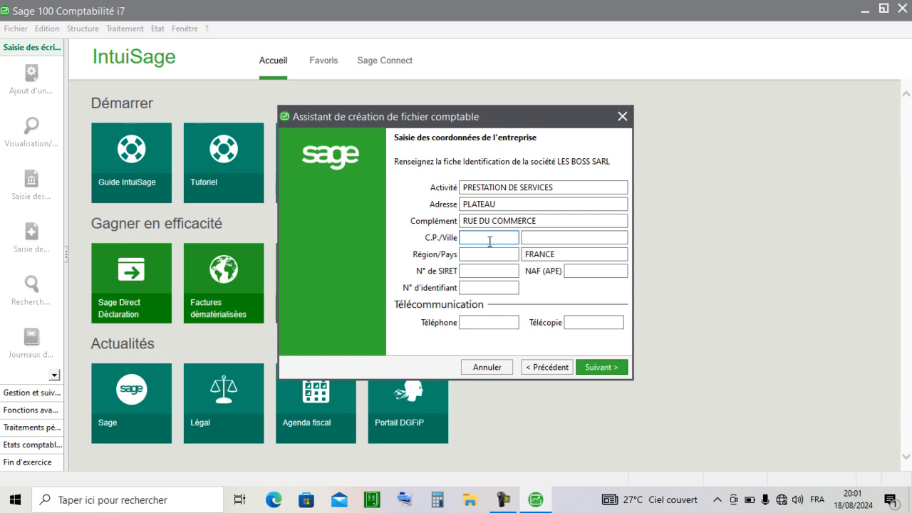
{"action": "type", "text": "01BP104"}
{"action": "left_click", "coordinate": [525, 238]}
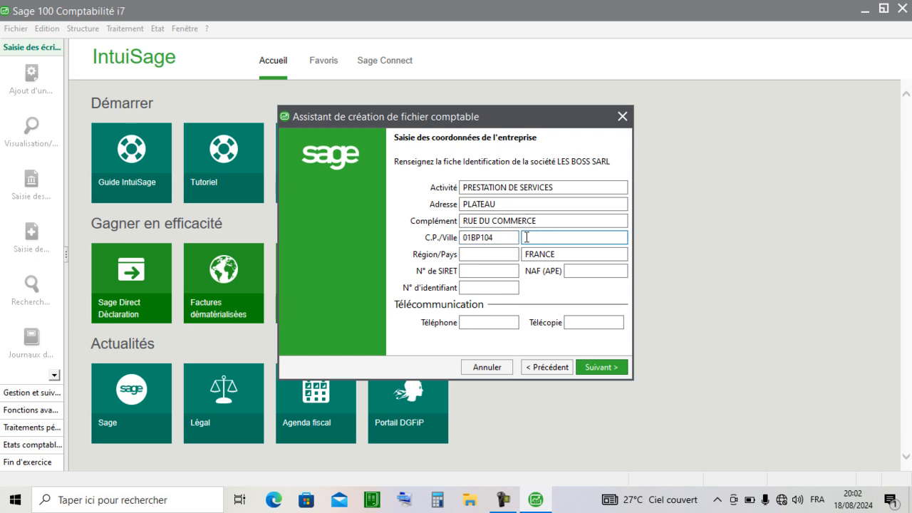
{"action": "type", "text": "ABIDJ"}
{"action": "type", "text": "AN"}
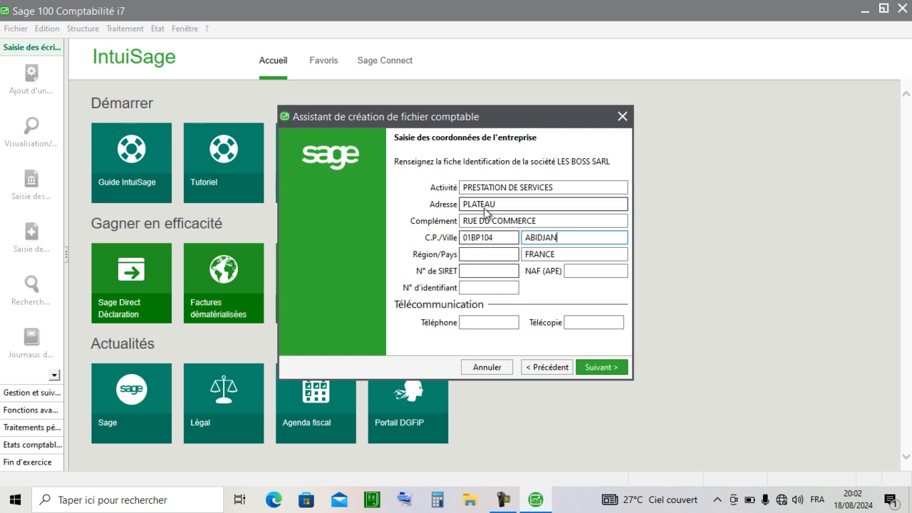
- Set the company's region to UEMOA and replace the country with COTE D'IVOIRE
{"action": "left_click", "coordinate": [495, 254]}
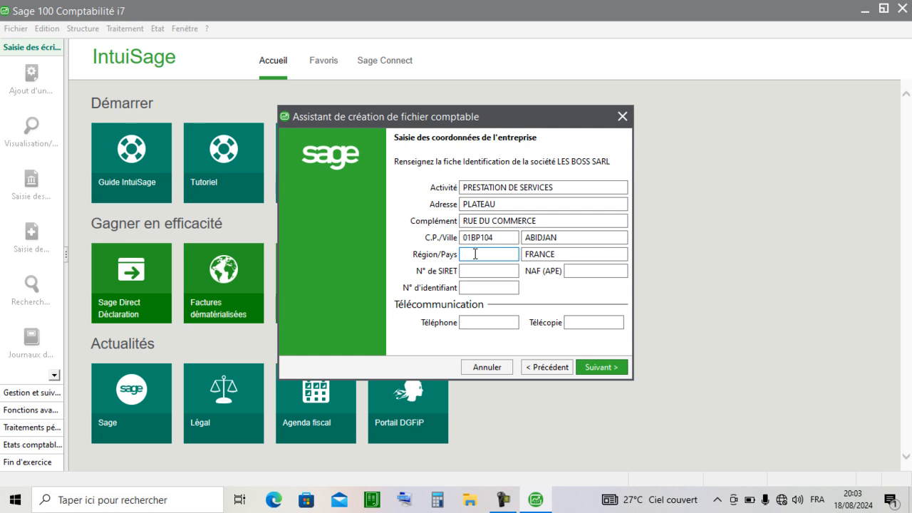
{"action": "type", "text": "UEMOA"}
{"action": "left_click", "coordinate": [561, 251]}
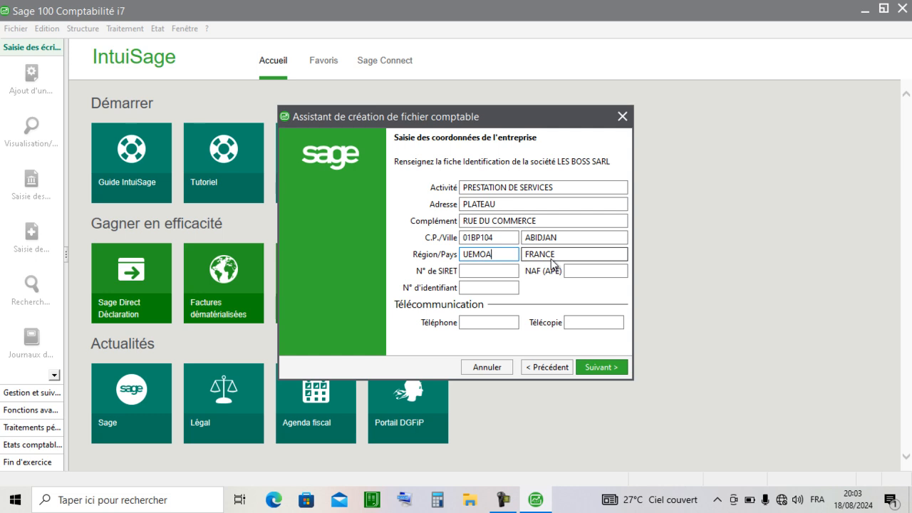
{"action": "key", "text": "BackSpace"}
{"action": "key", "text": "BackSpace"}
{"action": "key", "text": "BackSpace"}
{"action": "key", "text": "BackSpace"}
{"action": "key", "text": "BackSpace"}
{"action": "key", "text": "BackSpace"}
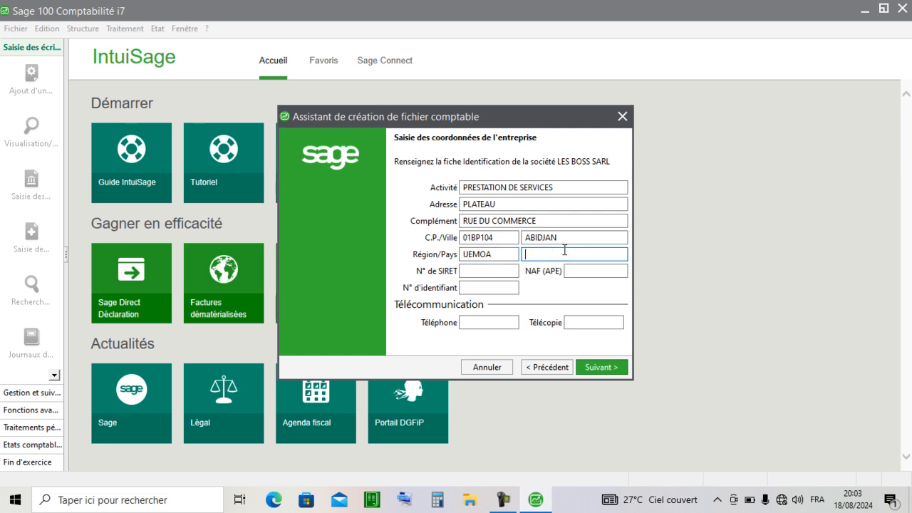
{"action": "type", "text": "COTE D'IVOIRE"}
- Enter the company's telephone and fax numbers, leave the SIRET and identifier numbers blank, and continue to the fiscal year definition
{"action": "left_click", "coordinate": [502, 269]}
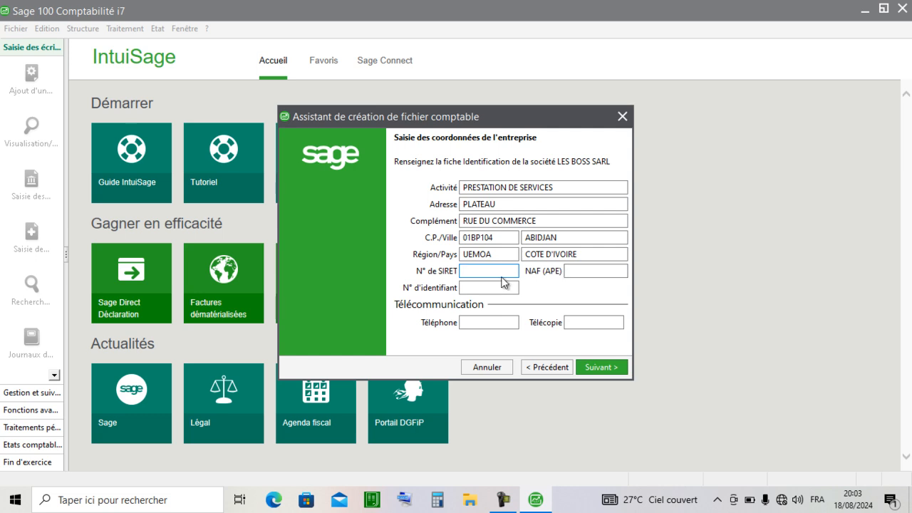
{"action": "left_click", "coordinate": [471, 288]}
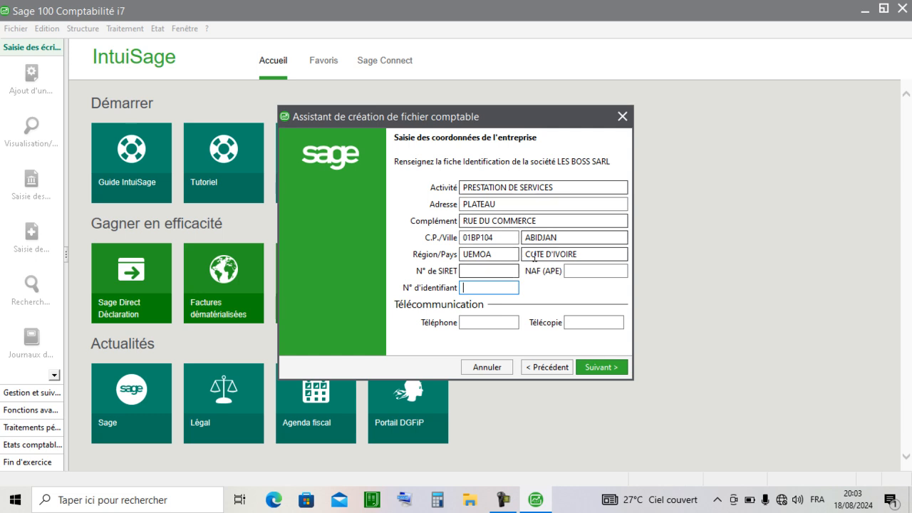
{"action": "left_click", "coordinate": [500, 323]}
{"action": "left_click", "coordinate": [572, 322]}
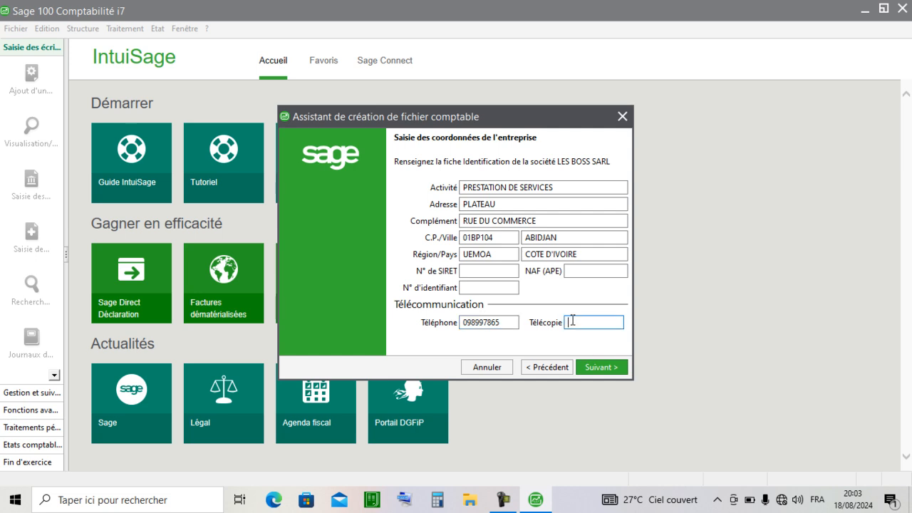
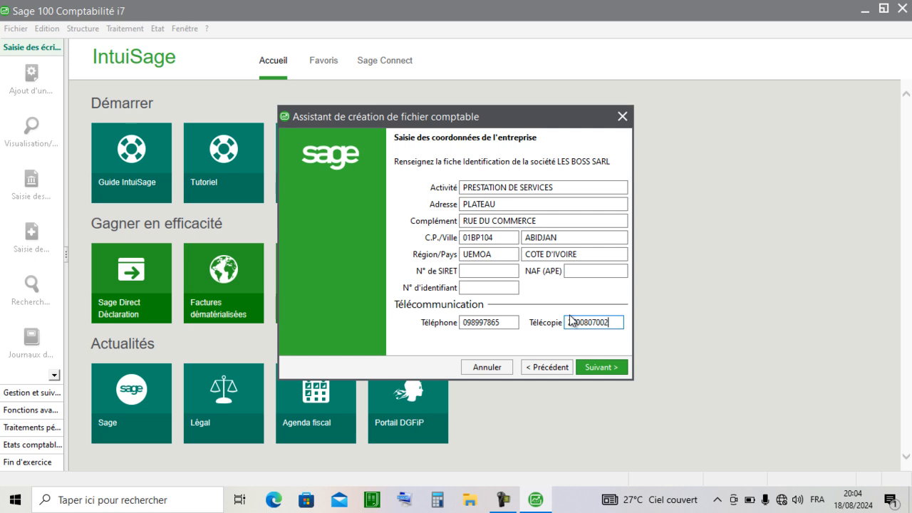
{"action": "left_click", "coordinate": [610, 367]}
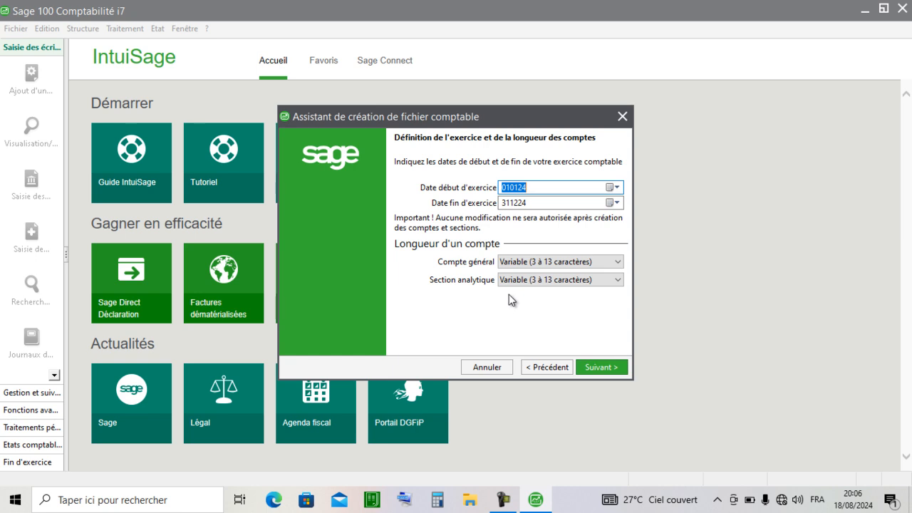
- Set the general account length to 8 characters
{"action": "left_click", "coordinate": [589, 261]}
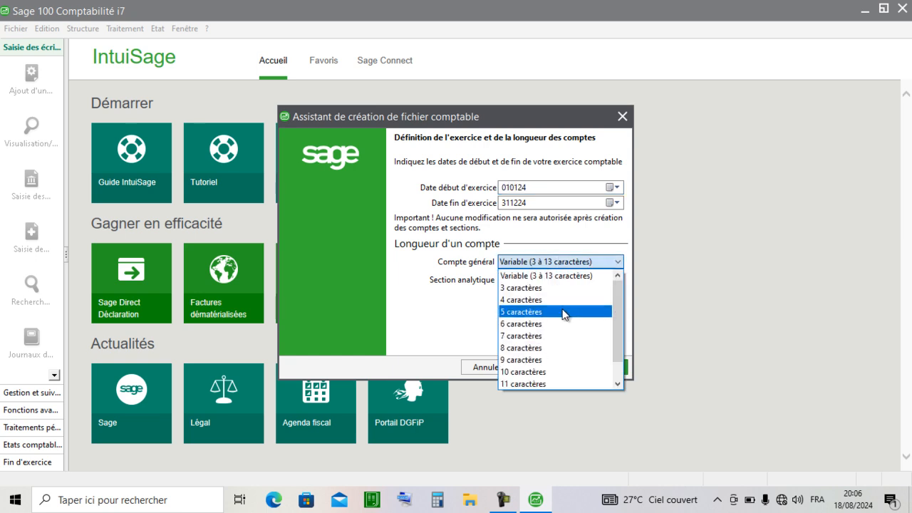
{"action": "left_click", "coordinate": [531, 349]}
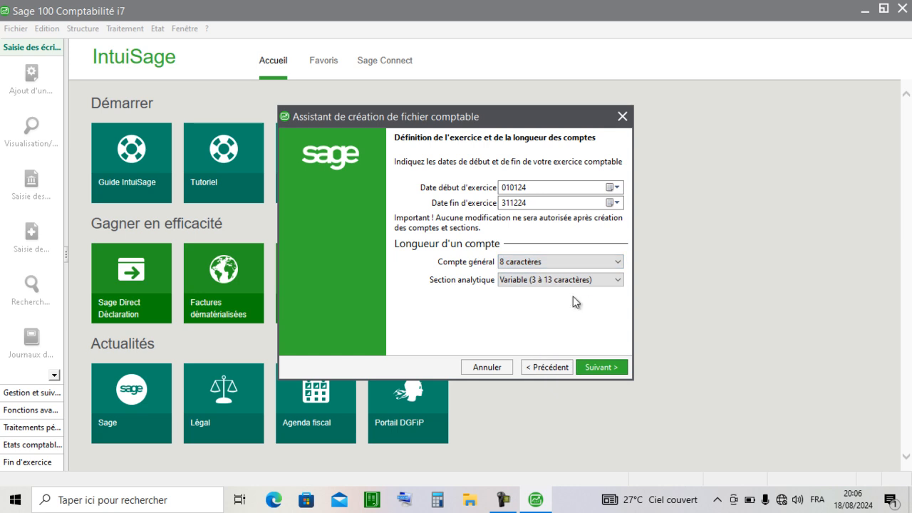
- Set the analytical section length to 9 characters and continue to the bookkeeping currency page
{"action": "left_click", "coordinate": [582, 281]}
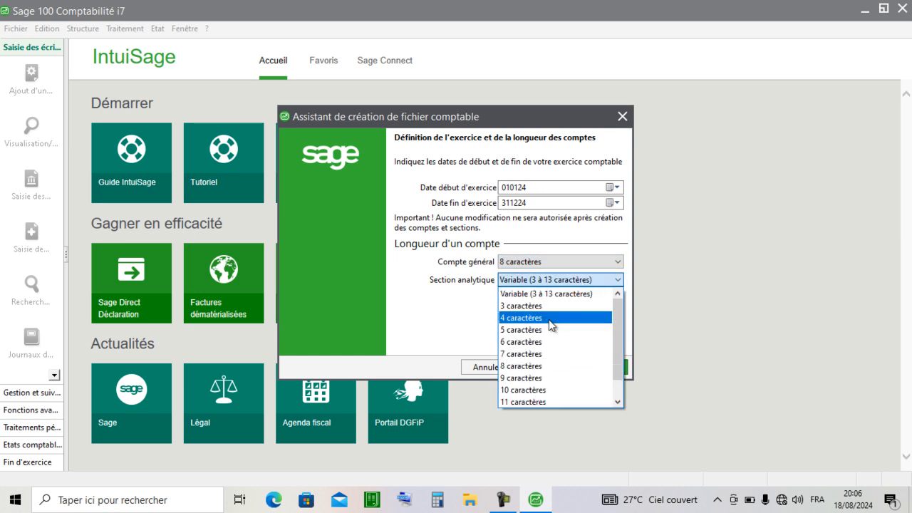
{"action": "left_click", "coordinate": [537, 371]}
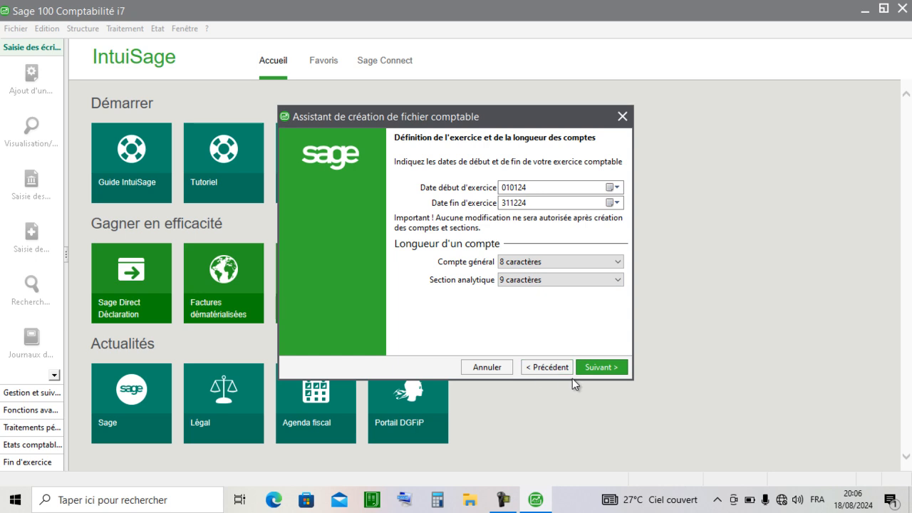
{"action": "left_click", "coordinate": [597, 367]}
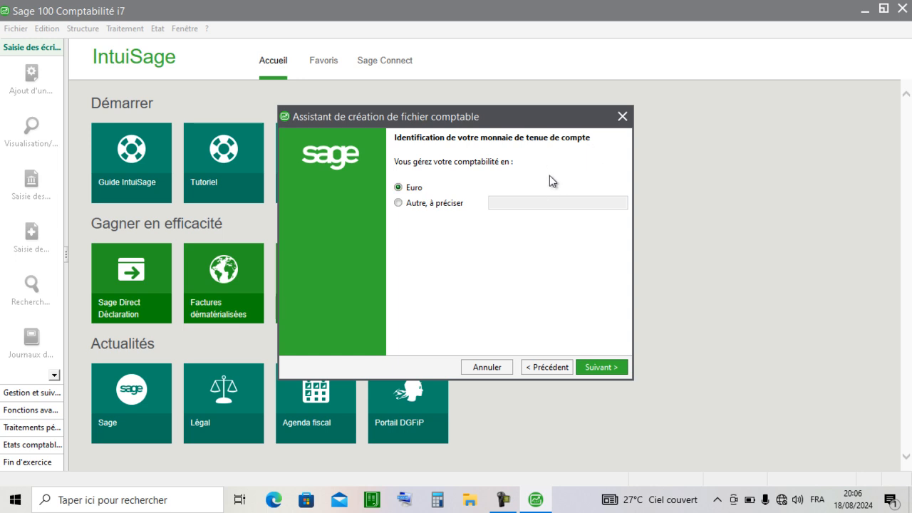
- Specify FRANCS CFA as the bookkeeping currency instead of the euro and continue to its characteristics
{"action": "left_click", "coordinate": [397, 204]}
{"action": "left_click", "coordinate": [498, 203]}
{"action": "type", "text": "FR"}
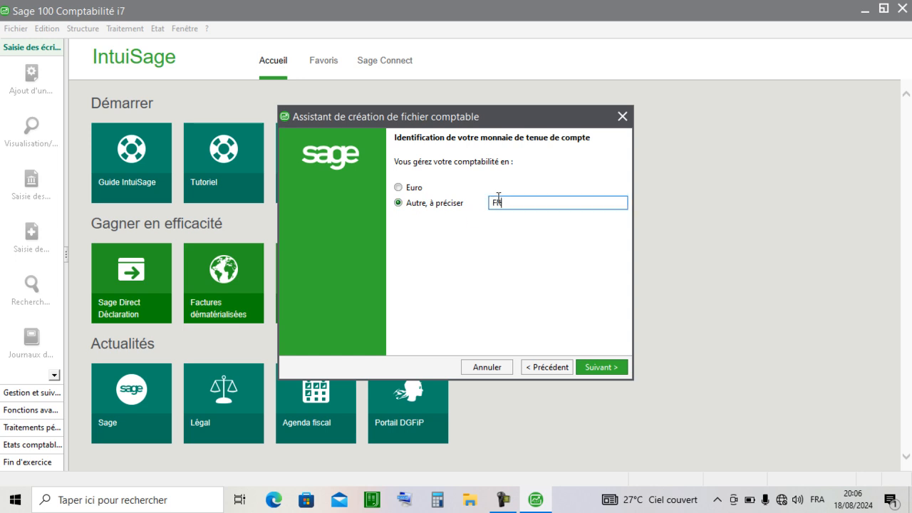
{"action": "type", "text": "ANCS CFA"}
{"action": "left_click", "coordinate": [607, 367]}
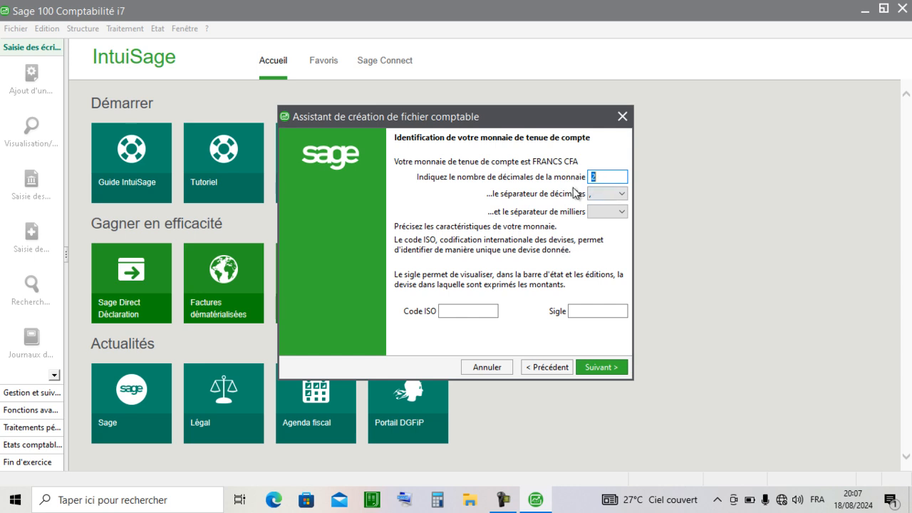
- Set the currency's number of decimals to 0 and its thousands separator to a period
{"action": "key", "text": "BackSpace"}
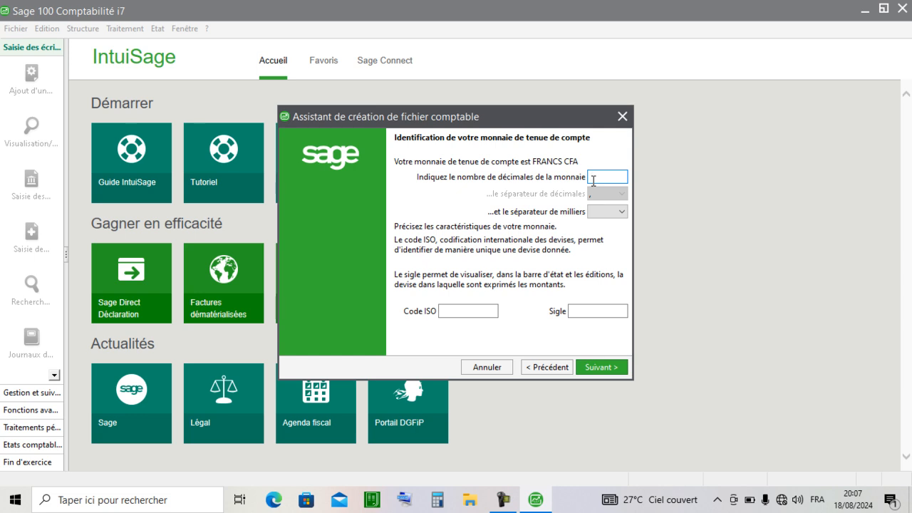
{"action": "type", "text": "0"}
{"action": "left_click", "coordinate": [611, 212]}
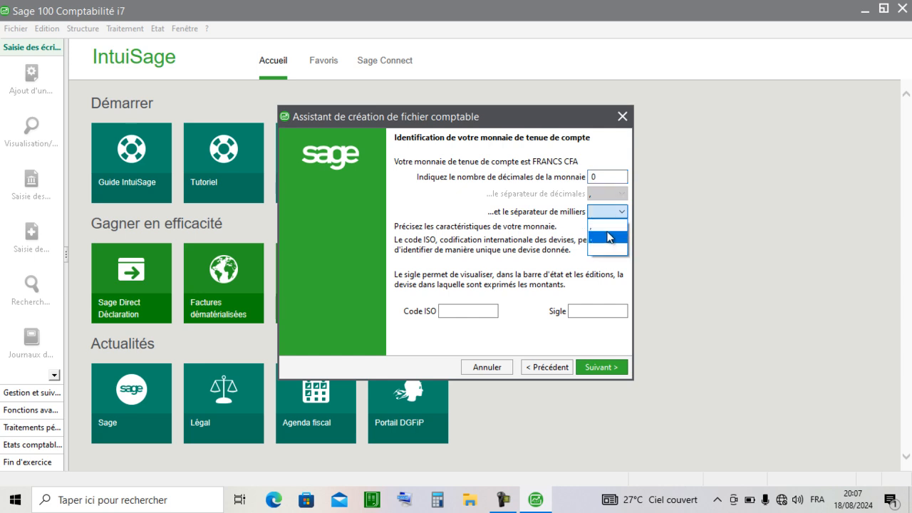
{"action": "left_click", "coordinate": [610, 239]}
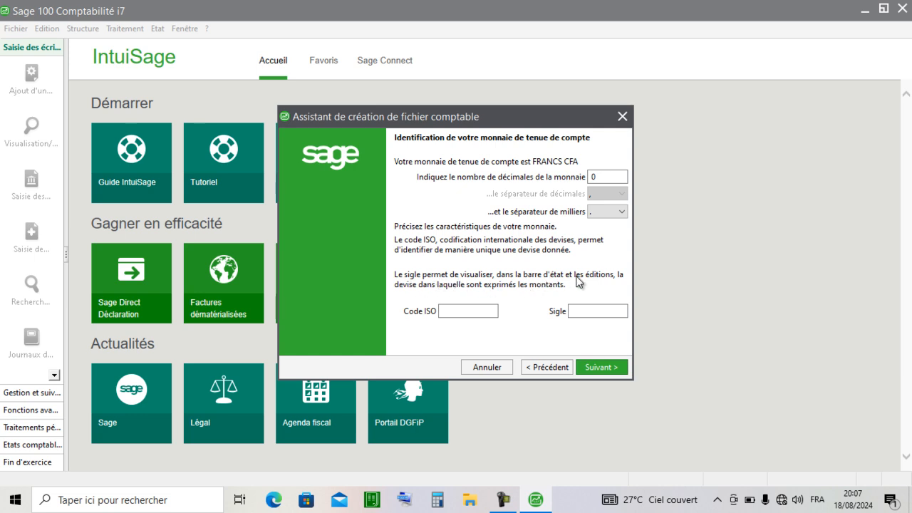
- Enter XOF as the currency's ISO code and FCFA as its symbol, and continue
{"action": "left_click", "coordinate": [463, 310]}
{"action": "type", "text": "XOF"}
{"action": "left_click", "coordinate": [576, 316]}
{"action": "type", "text": "FCFA"}
{"action": "left_click", "coordinate": [609, 369]}
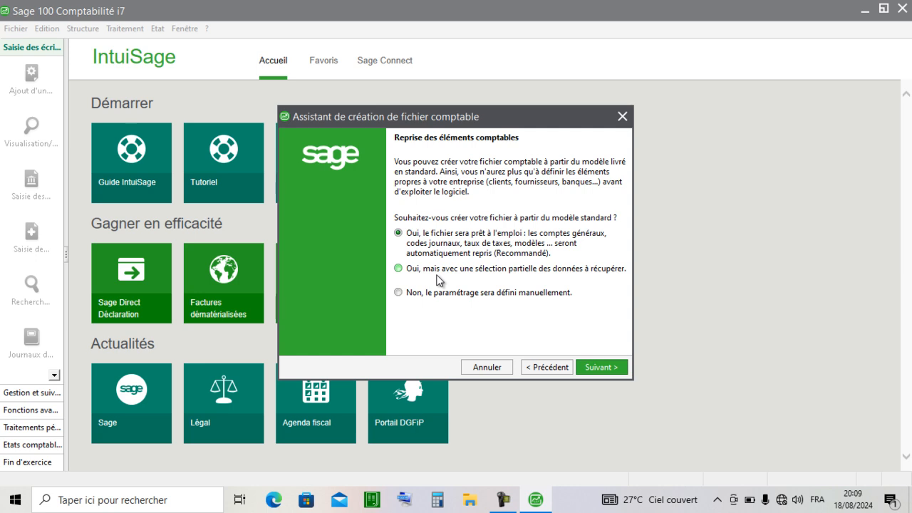
- Choose to define the settings manually instead of using the standard model, and continue
{"action": "left_click", "coordinate": [400, 295]}
{"action": "left_click", "coordinate": [583, 365]}
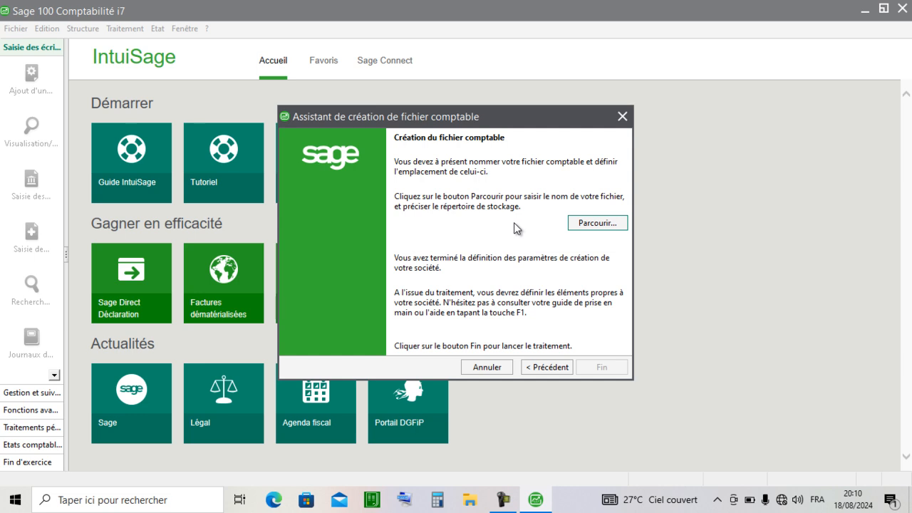
- Name the accounting file LES BOSS SARL, store it on the Desktop (Bureau), and finish the creation assistant
{"action": "left_click", "coordinate": [605, 222]}
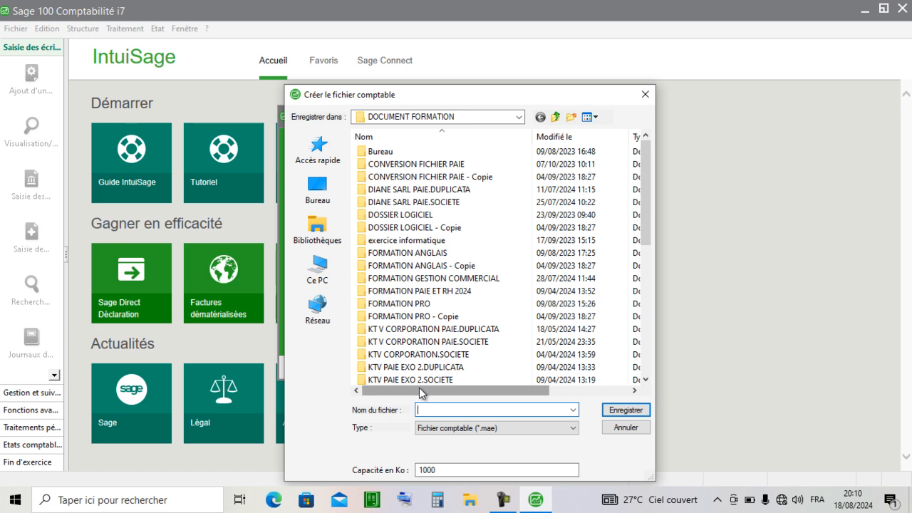
{"action": "type", "text": "LES BOSS SARL"}
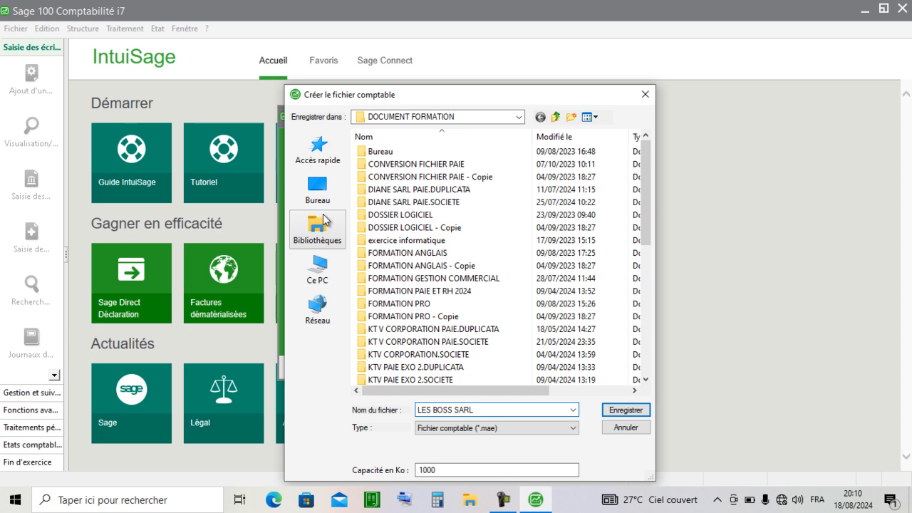
{"action": "left_click", "coordinate": [330, 198]}
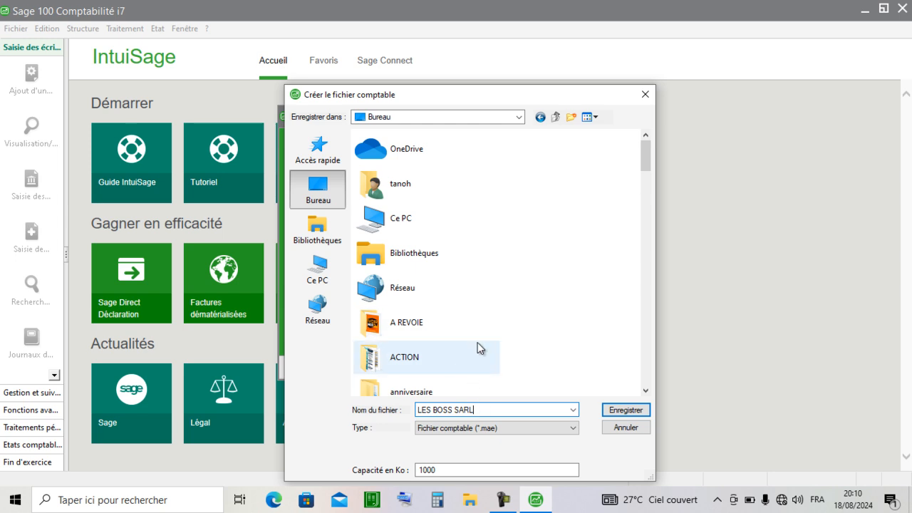
{"action": "left_click", "coordinate": [636, 410]}
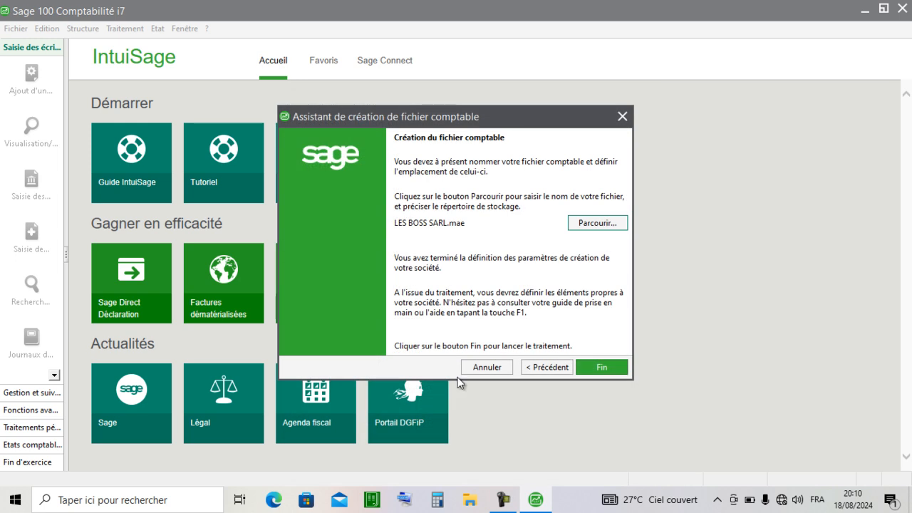
{"action": "left_click", "coordinate": [606, 368]}
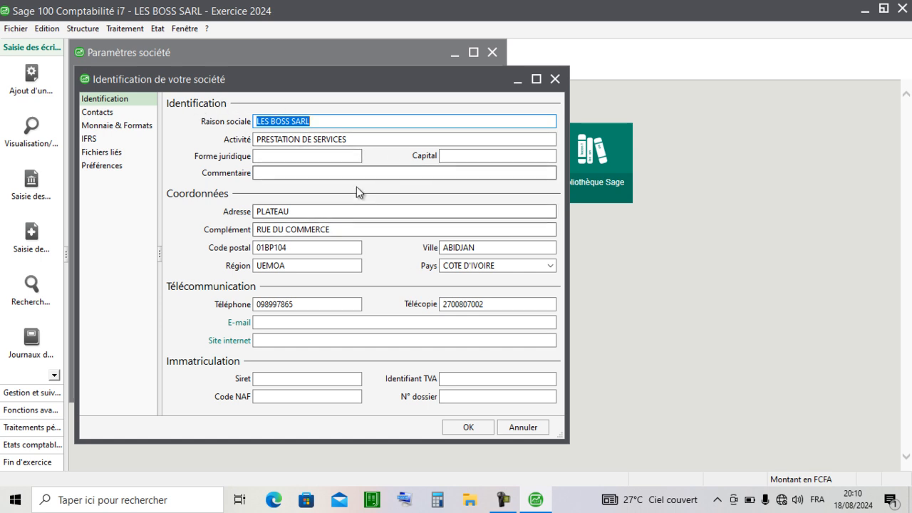
- Set the company's legal form to SARL and its capital to 10000000
{"action": "left_click", "coordinate": [292, 159]}
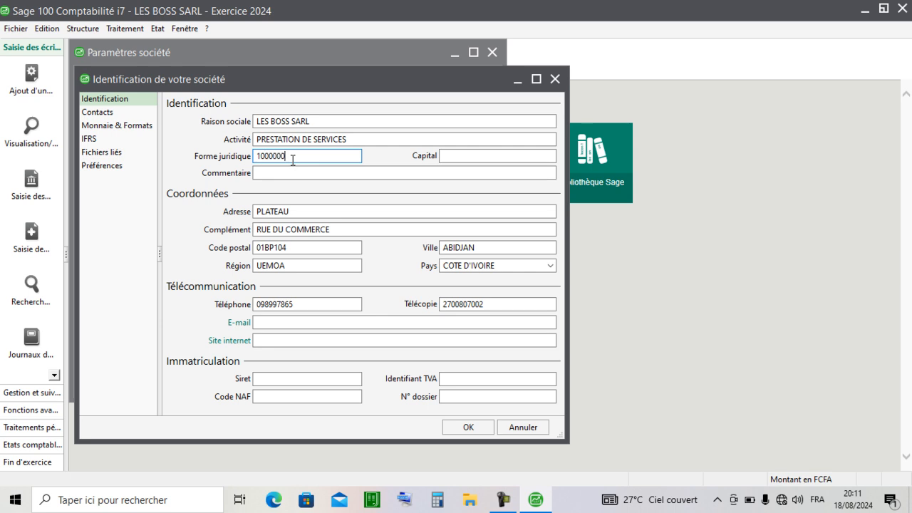
{"action": "key", "text": "BackSpace"}
{"action": "key", "text": "BackSpace"}
{"action": "key", "text": "BackSpace"}
{"action": "key", "text": "BackSpace"}
{"action": "key", "text": "BackSpace"}
{"action": "key", "text": "BackSpace"}
{"action": "key", "text": "BackSpace"}
{"action": "key", "text": "BackSpace"}
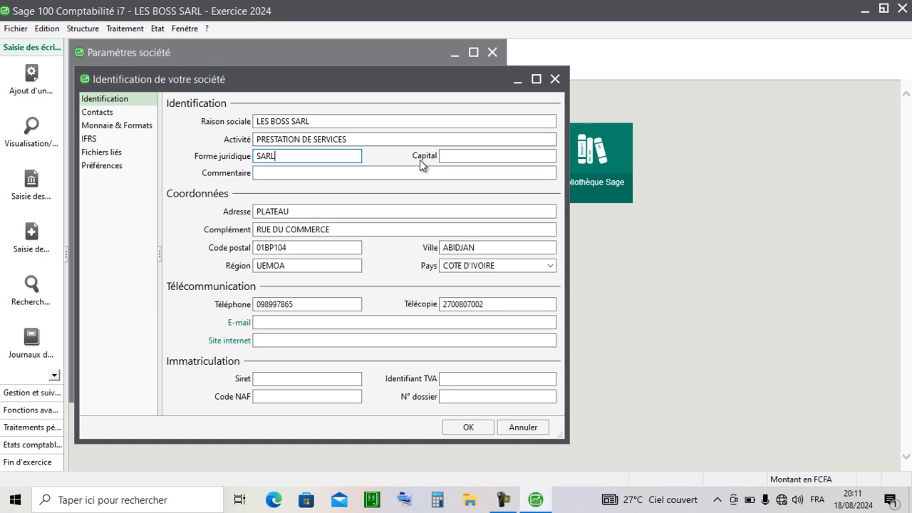
{"action": "left_click", "coordinate": [468, 155]}
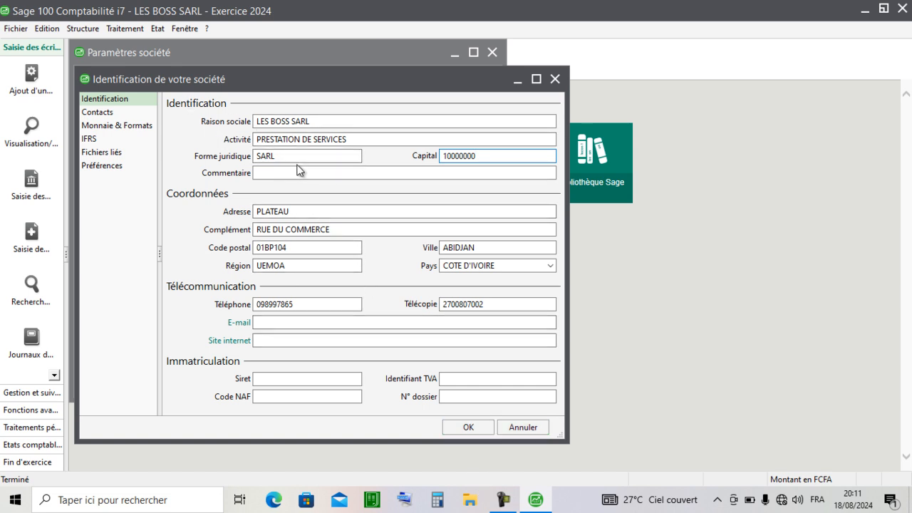
- Add a company contact of type Interlocuteur with the contact's last and first names, leaving the service blank
{"action": "left_click", "coordinate": [100, 112]}
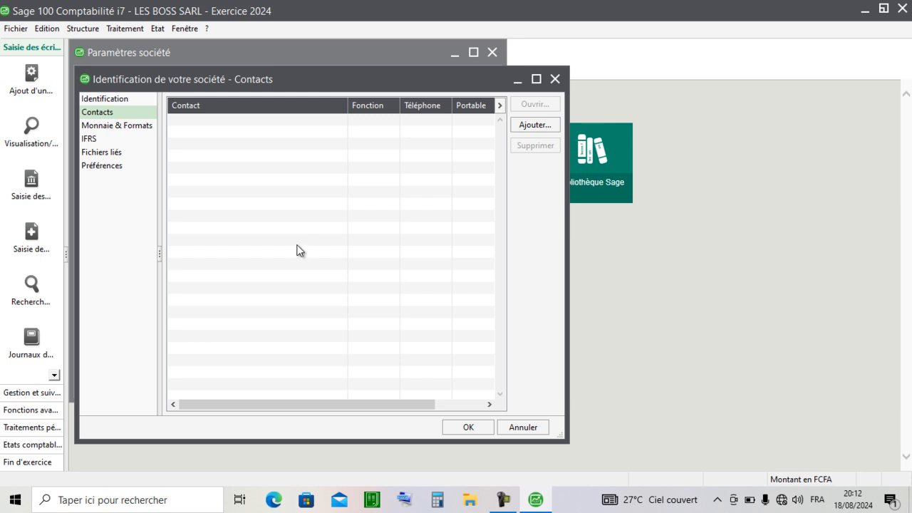
{"action": "left_click", "coordinate": [535, 125]}
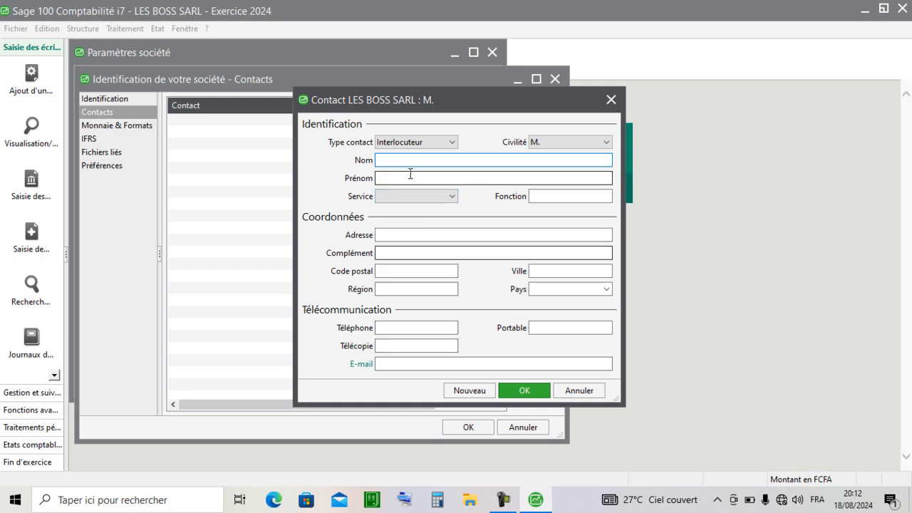
{"action": "left_click", "coordinate": [448, 142]}
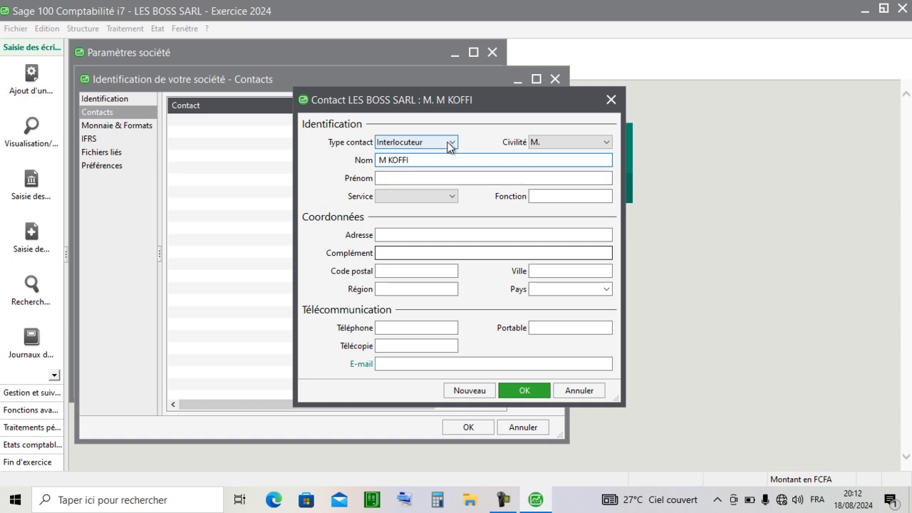
{"action": "left_click", "coordinate": [449, 144]}
{"action": "left_click", "coordinate": [420, 176]}
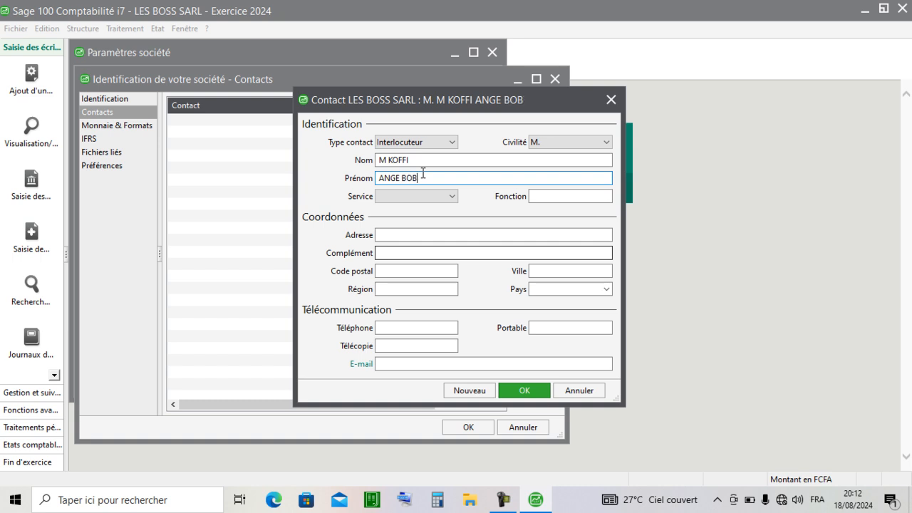
{"action": "left_click", "coordinate": [453, 197]}
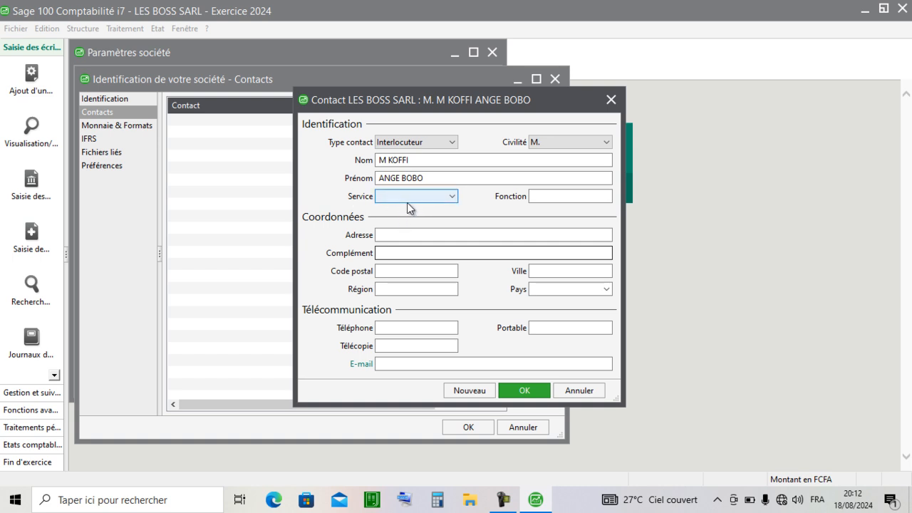
{"action": "key", "text": "shift+Tab"}
- Fill in the contact's address, address complement, city and region, leaving the postal code blank
{"action": "left_click", "coordinate": [426, 234]}
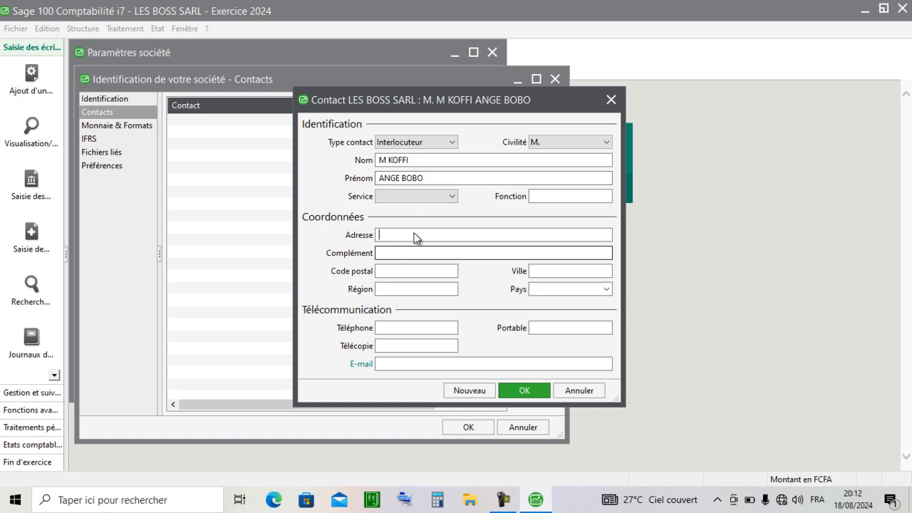
{"action": "type", "text": "TREICHVILLE"}
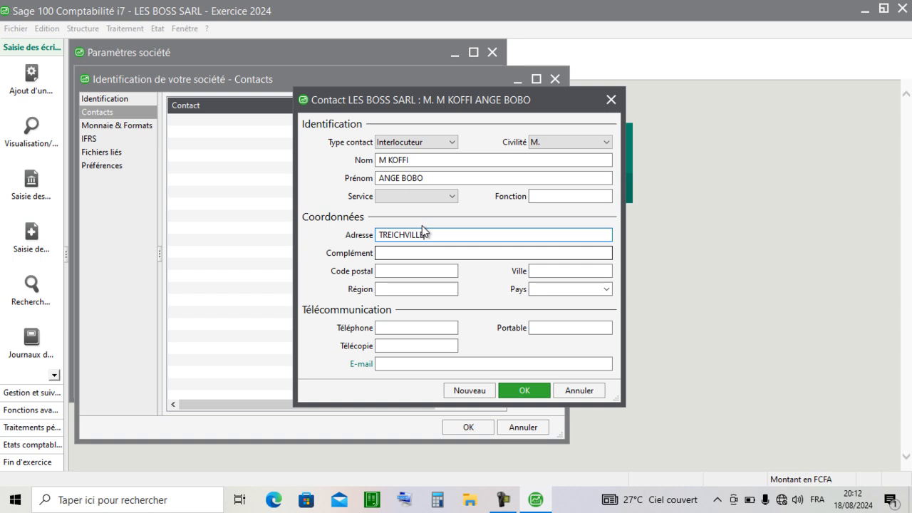
{"action": "left_click", "coordinate": [459, 252]}
{"action": "type", "text": "ARRAS 3"}
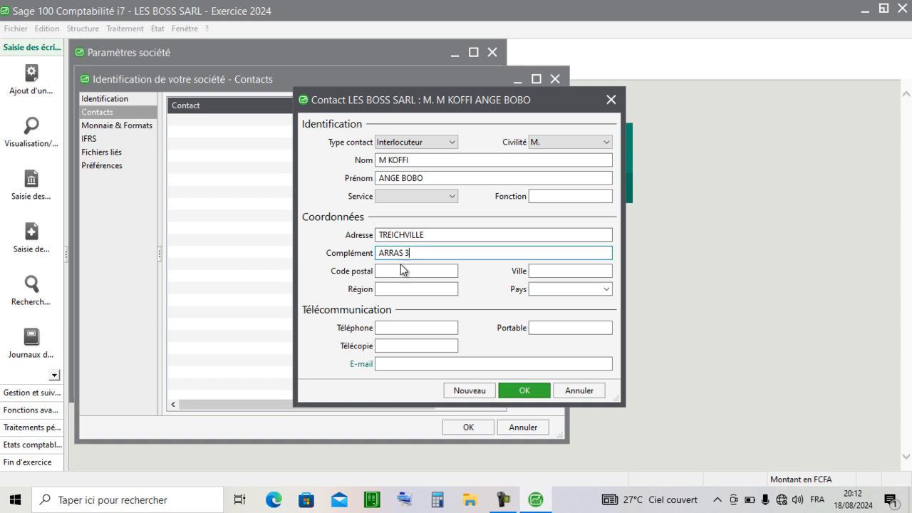
{"action": "left_click", "coordinate": [540, 269]}
{"action": "type", "text": "ABI"}
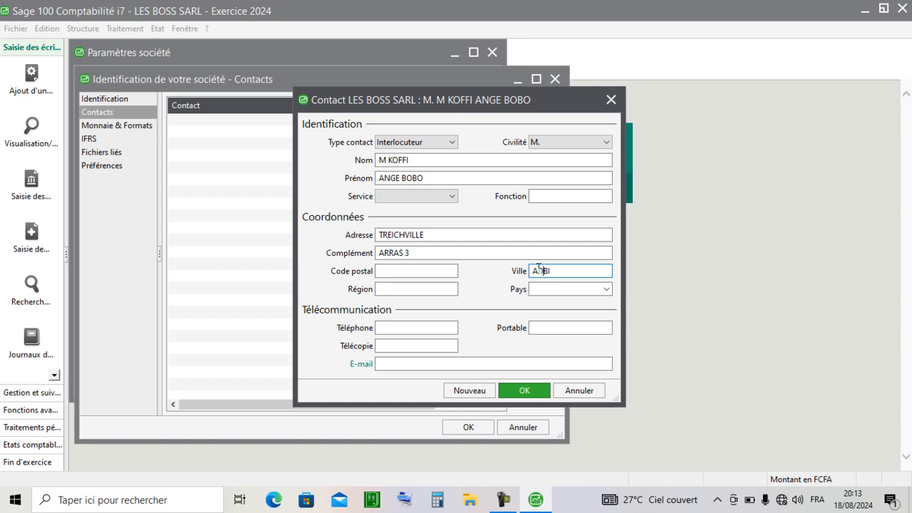
{"action": "left_click", "coordinate": [438, 288]}
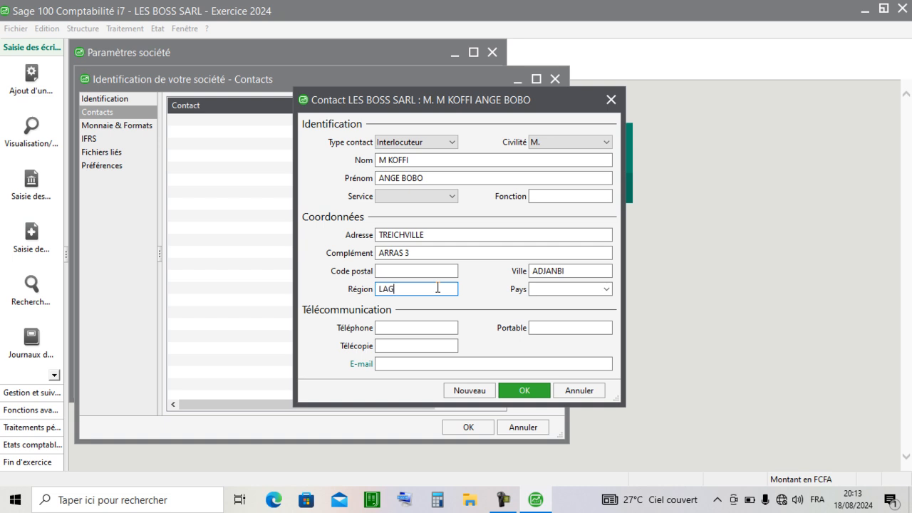
{"action": "left_click", "coordinate": [431, 270]}
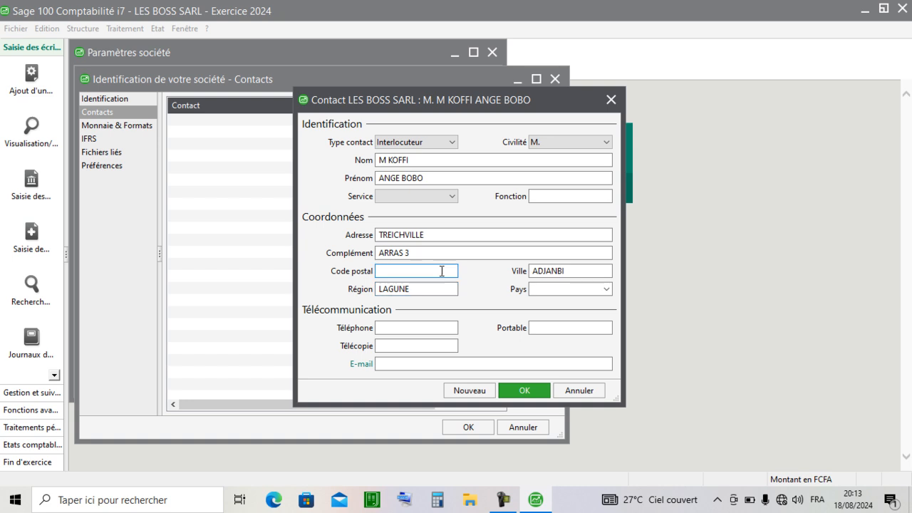
- Enter the contact's telephone number, save the contact and the company identification, and close the company settings
{"action": "left_click", "coordinate": [444, 326]}
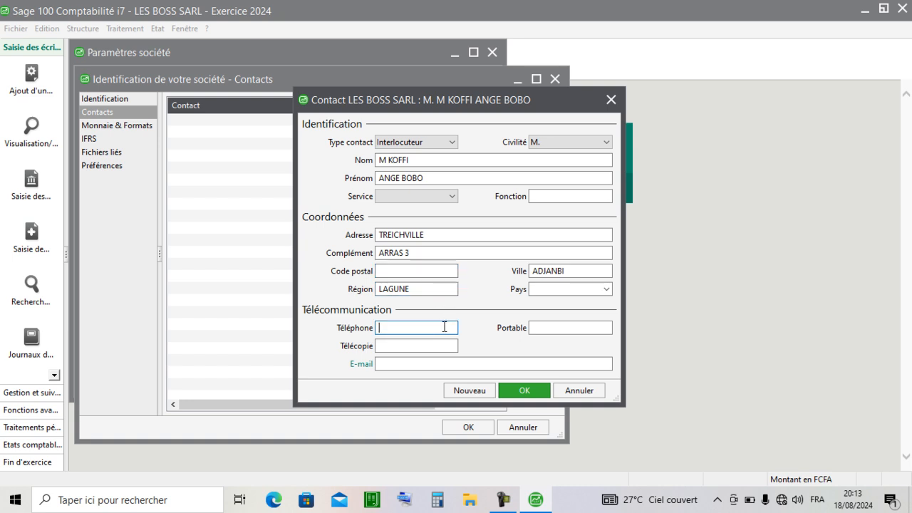
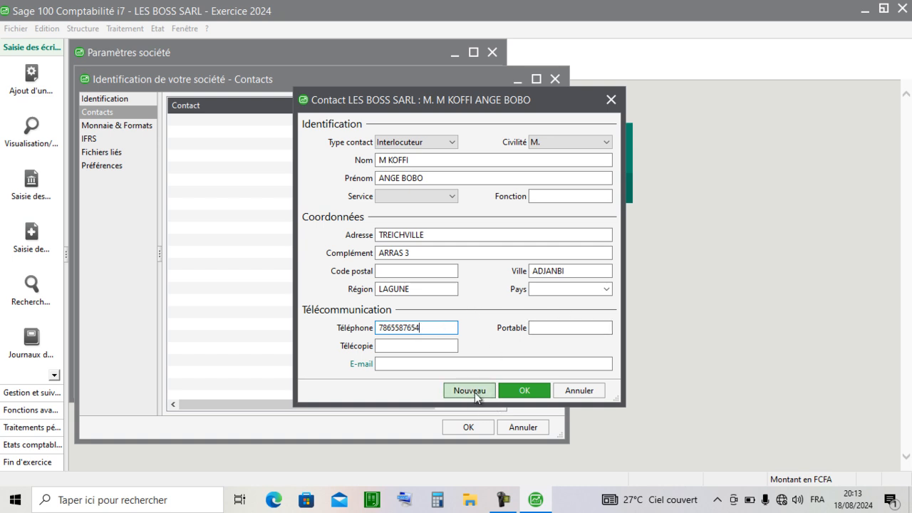
{"action": "left_click", "coordinate": [524, 390]}
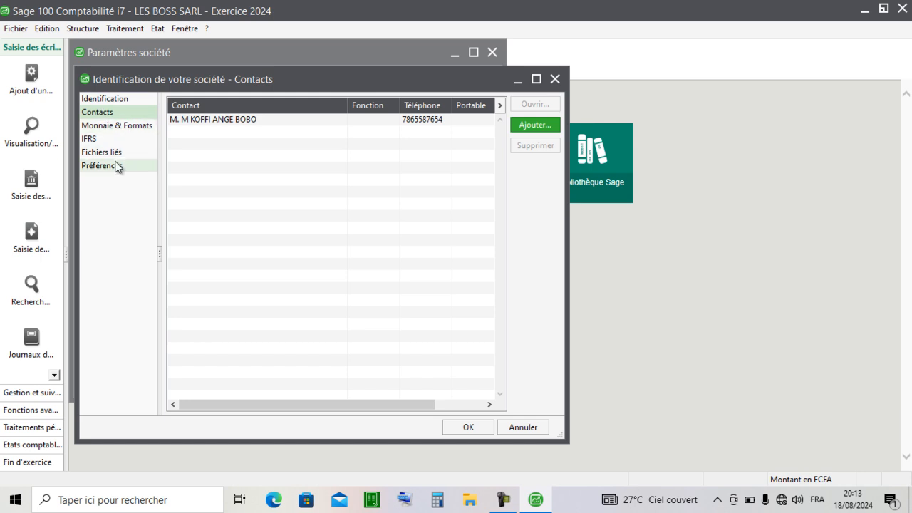
{"action": "left_click", "coordinate": [468, 427]}
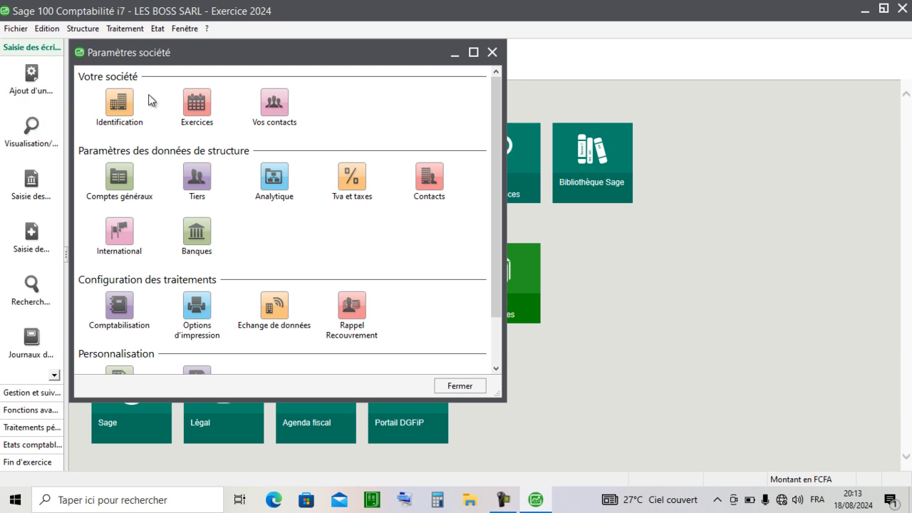
{"action": "left_click", "coordinate": [492, 52]}
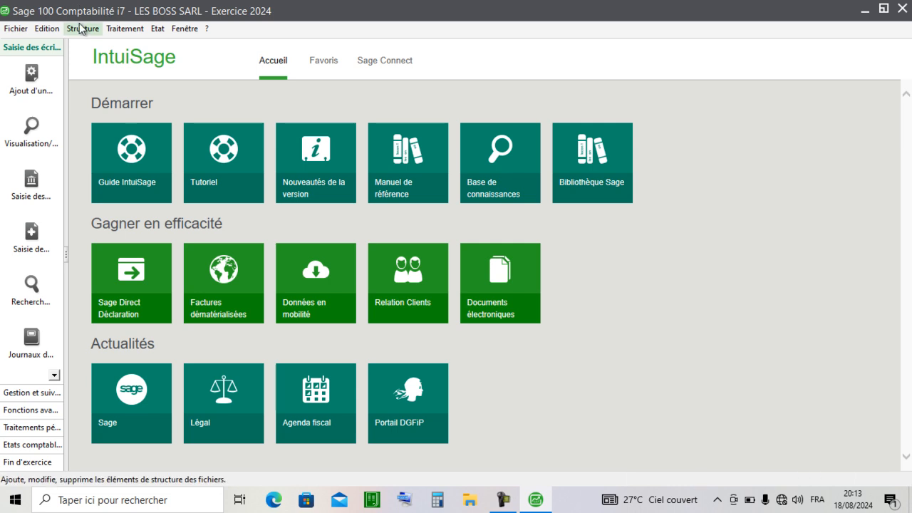
{"action": "left_click", "coordinate": [20, 30]}
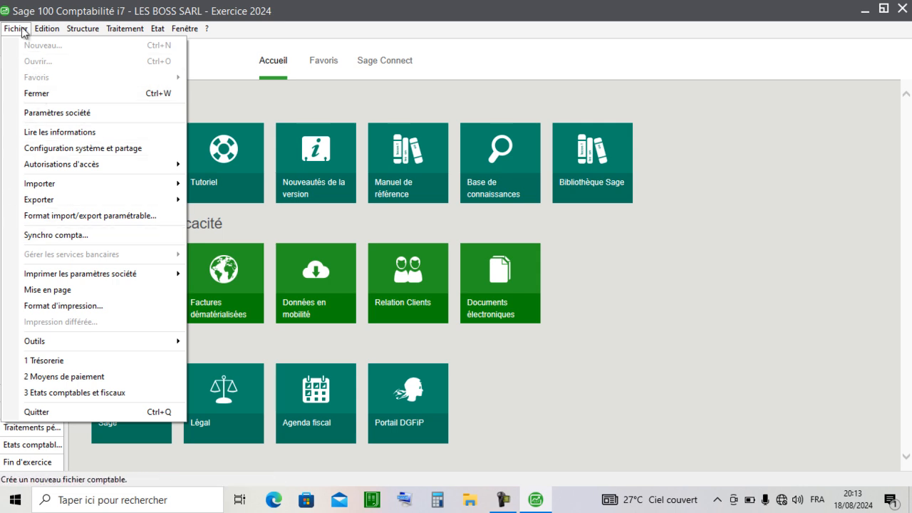
{"action": "mouse_move", "coordinate": [50, 34]}
{"action": "mouse_move", "coordinate": [84, 28]}
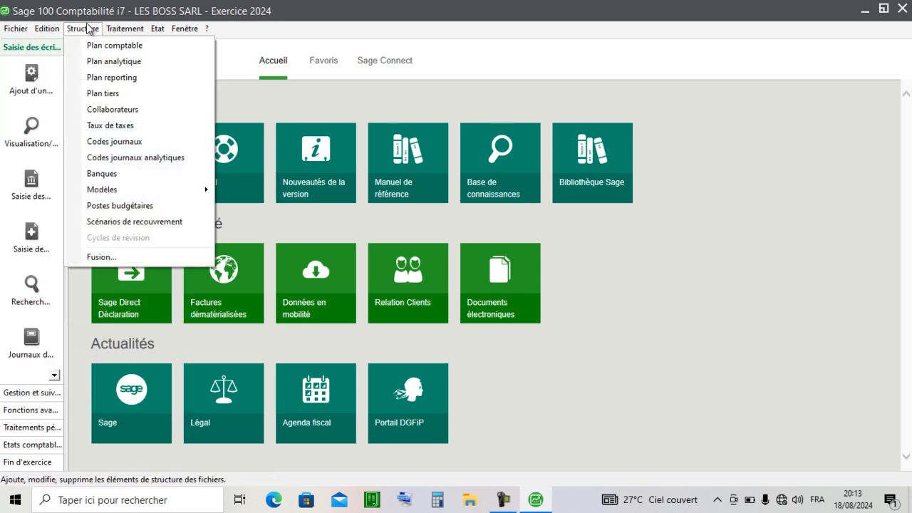
{"action": "mouse_move", "coordinate": [115, 32]}
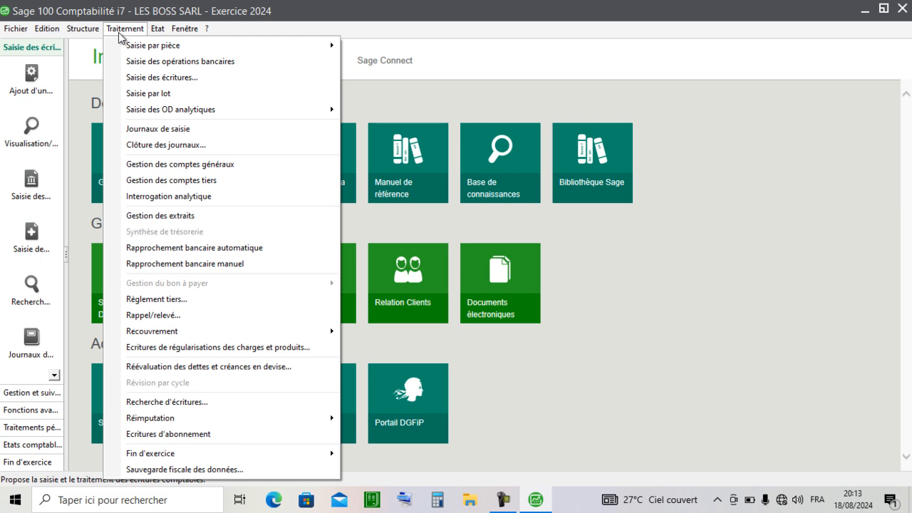
{"action": "mouse_move", "coordinate": [158, 25]}
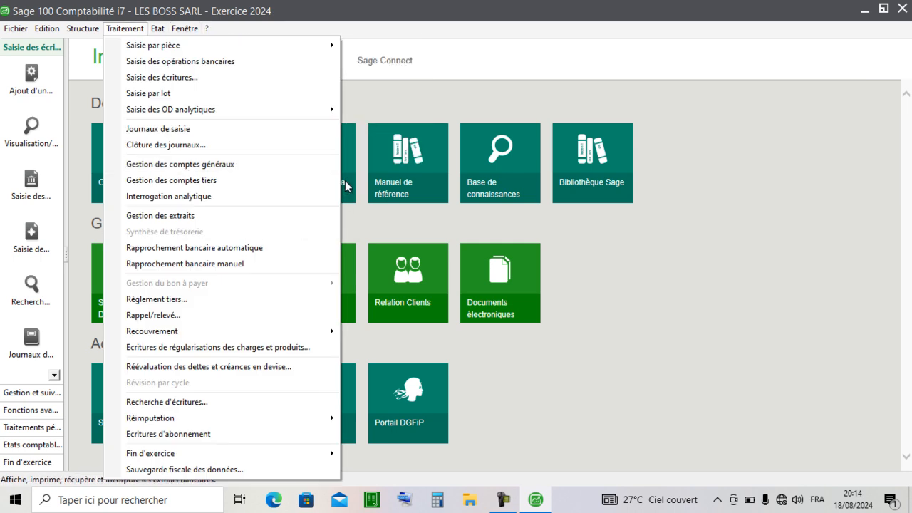
{"action": "left_click", "coordinate": [394, 258]}
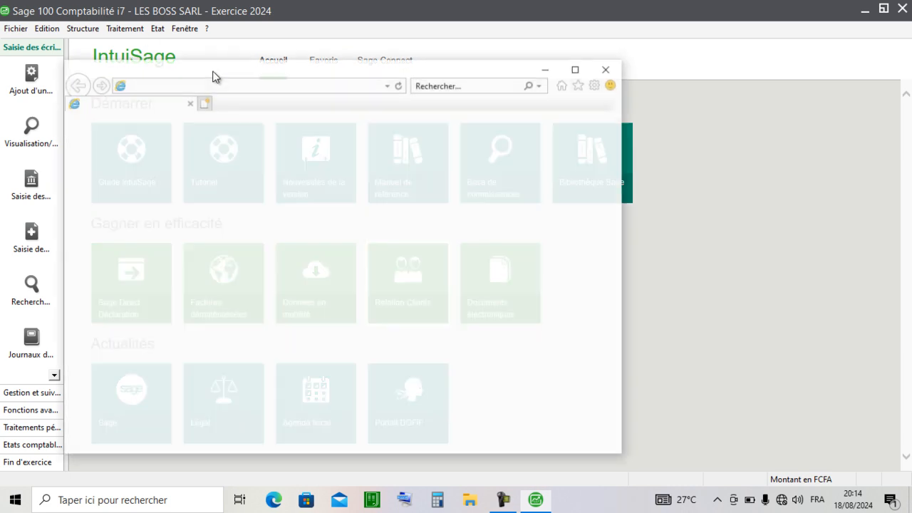
{"action": "left_click", "coordinate": [607, 68]}
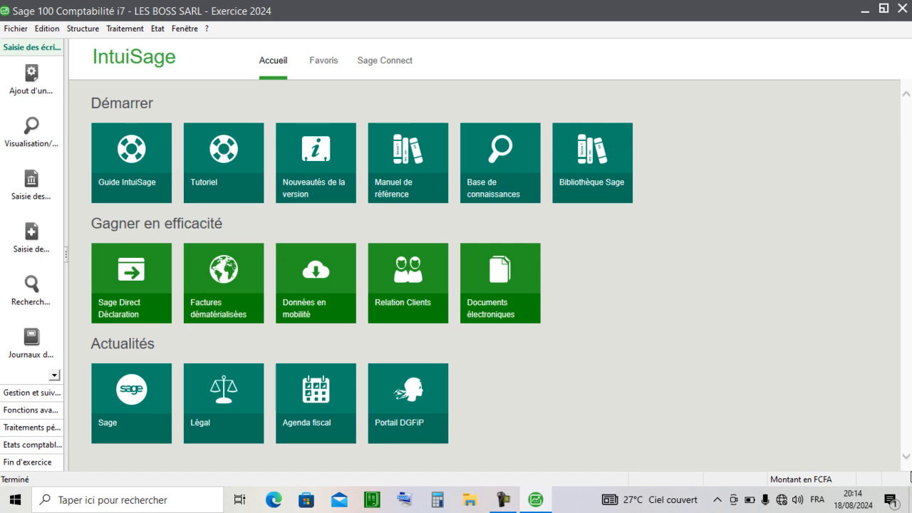
{"action": "left_click", "coordinate": [504, 500]}
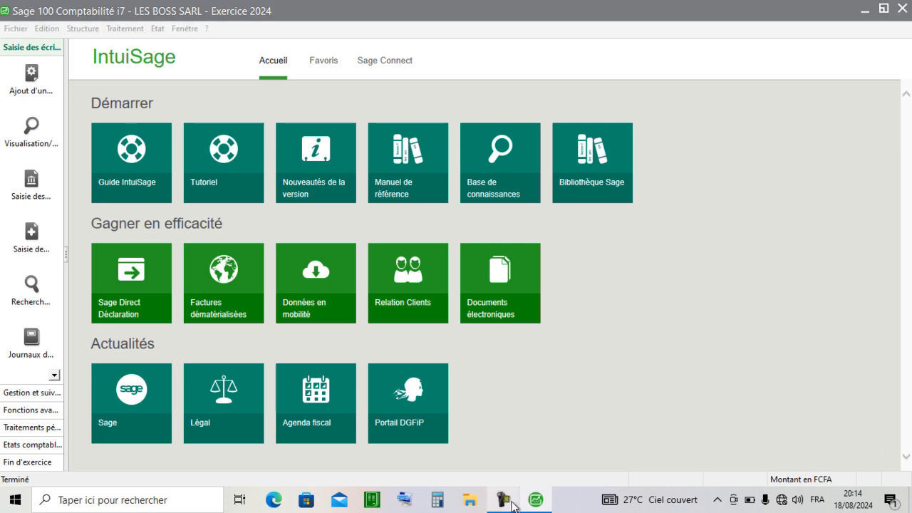